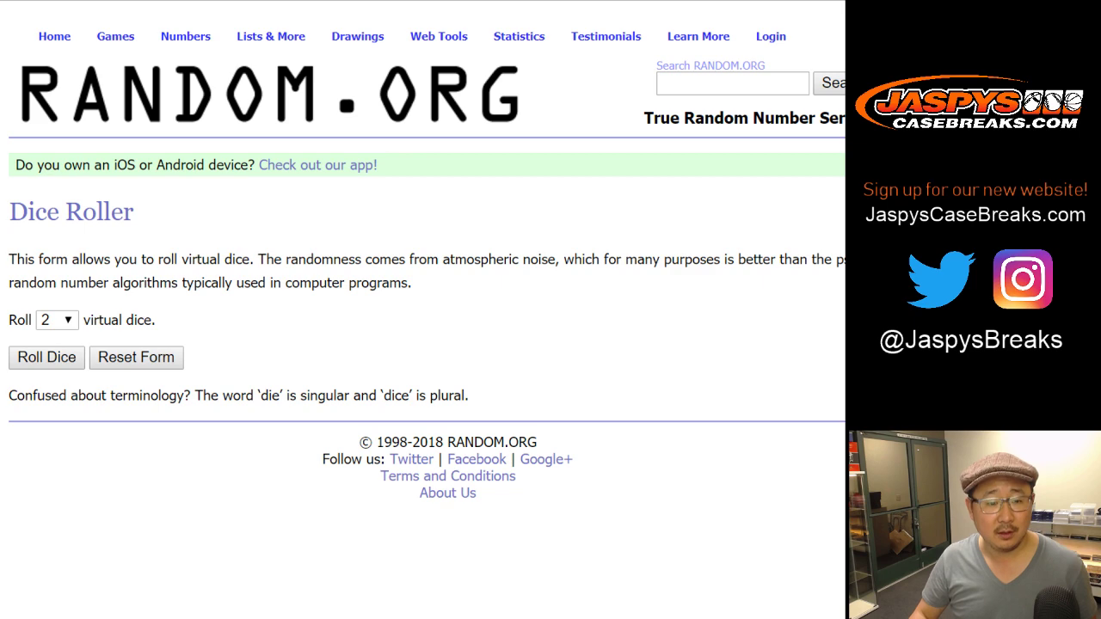
- Roll two virtual dice and randomize the list of participant names five times
click(46, 358)
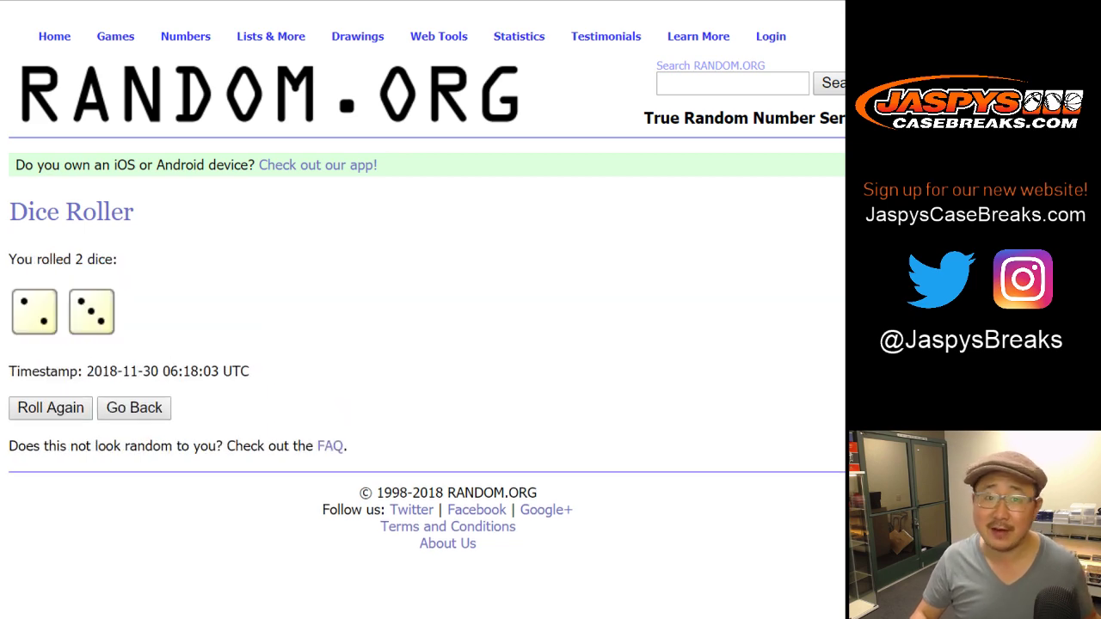
key(ctrl+Tab)
click(54, 503)
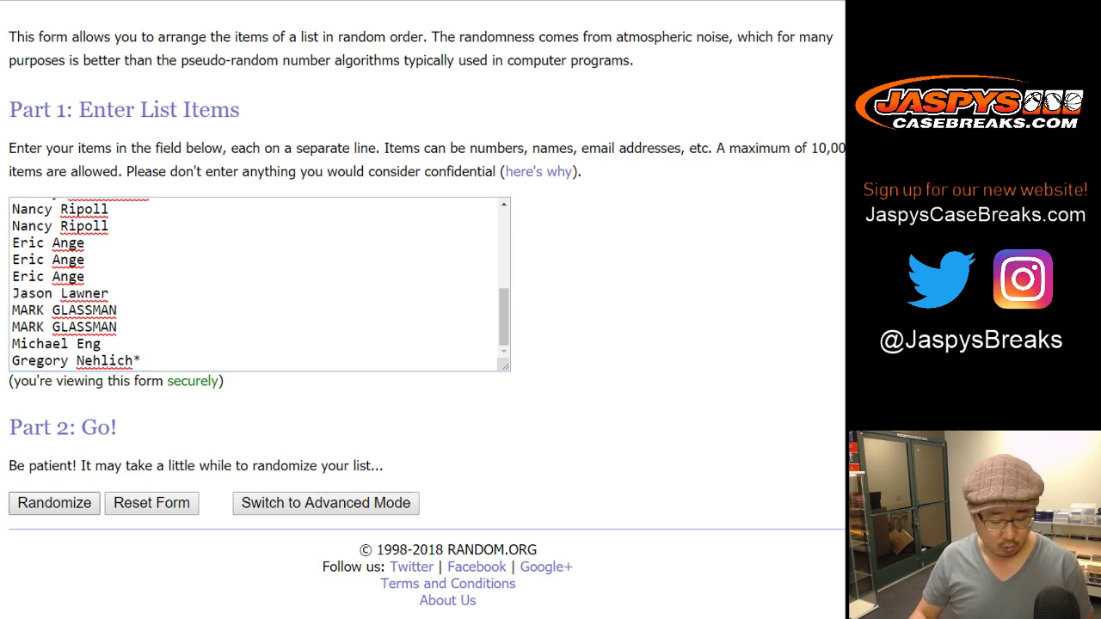
scroll(54, 503, down, 5)
click(38, 504)
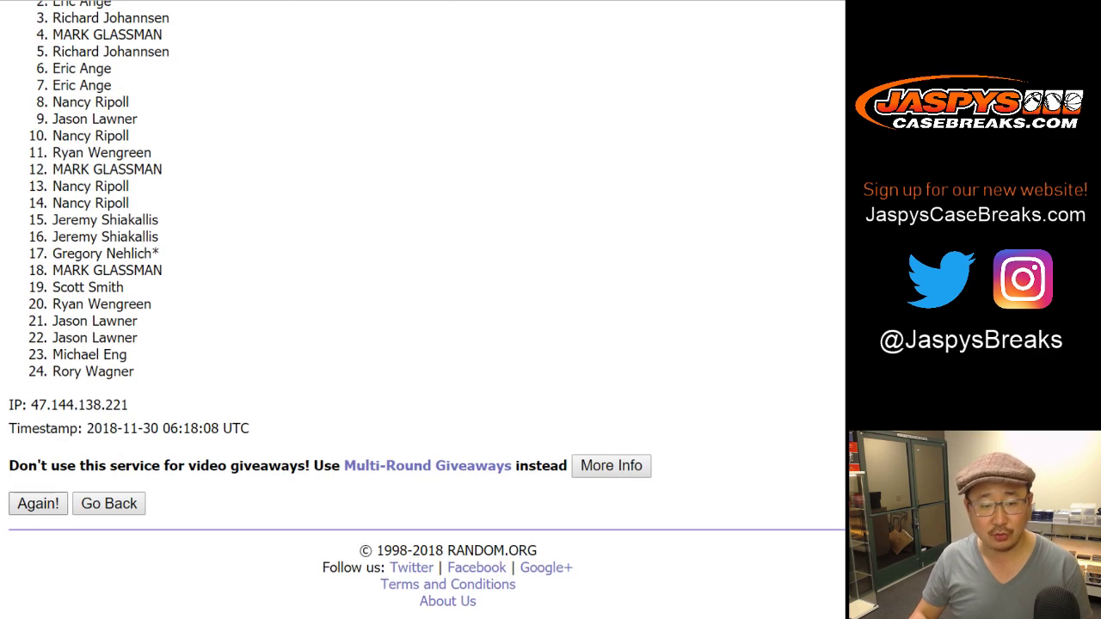
scroll(38, 504, down, 5)
key(Return)
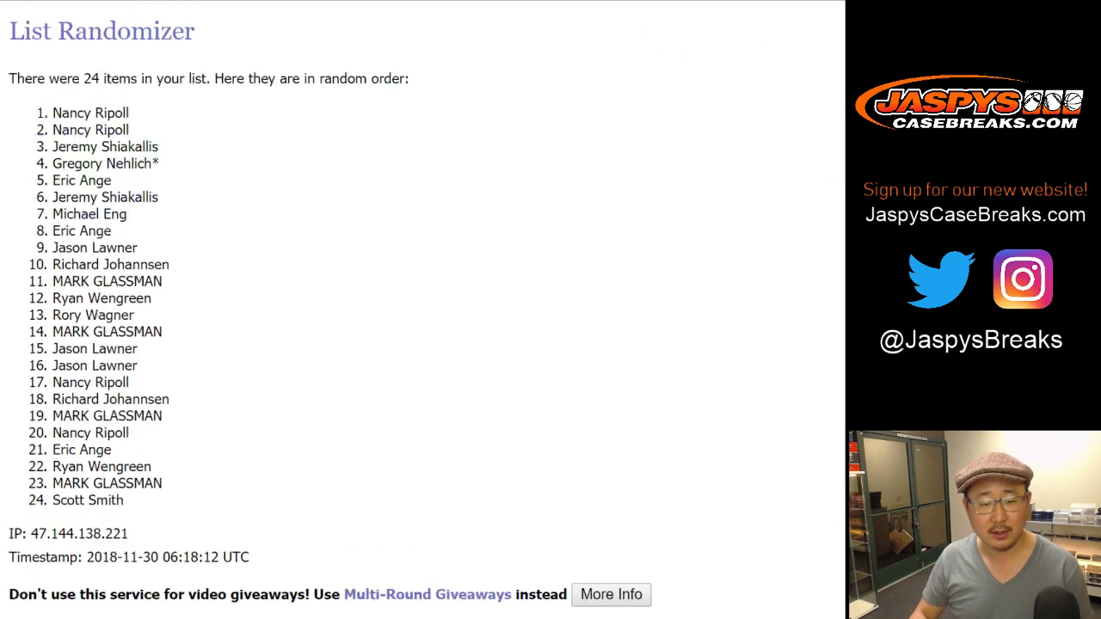
scroll(421, 310, down, 4)
key(Return)
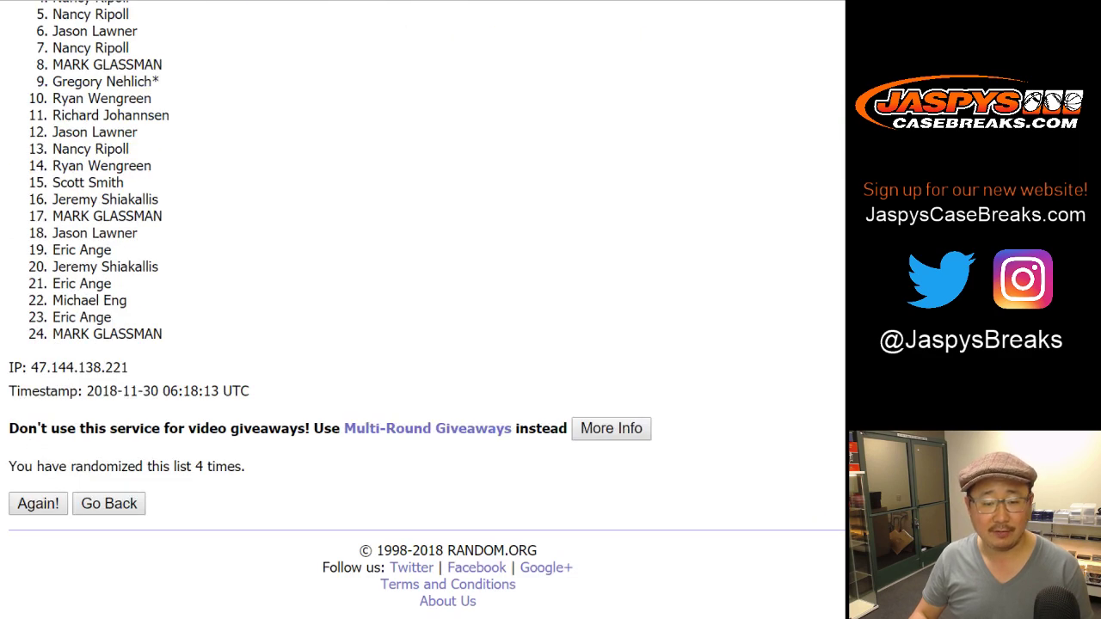
click(38, 504)
scroll(38, 504, down, 5)
- Copy all 24 randomized participant names and paste them into the spreadsheet starting at cell A1
scroll(38, 504, up, 5)
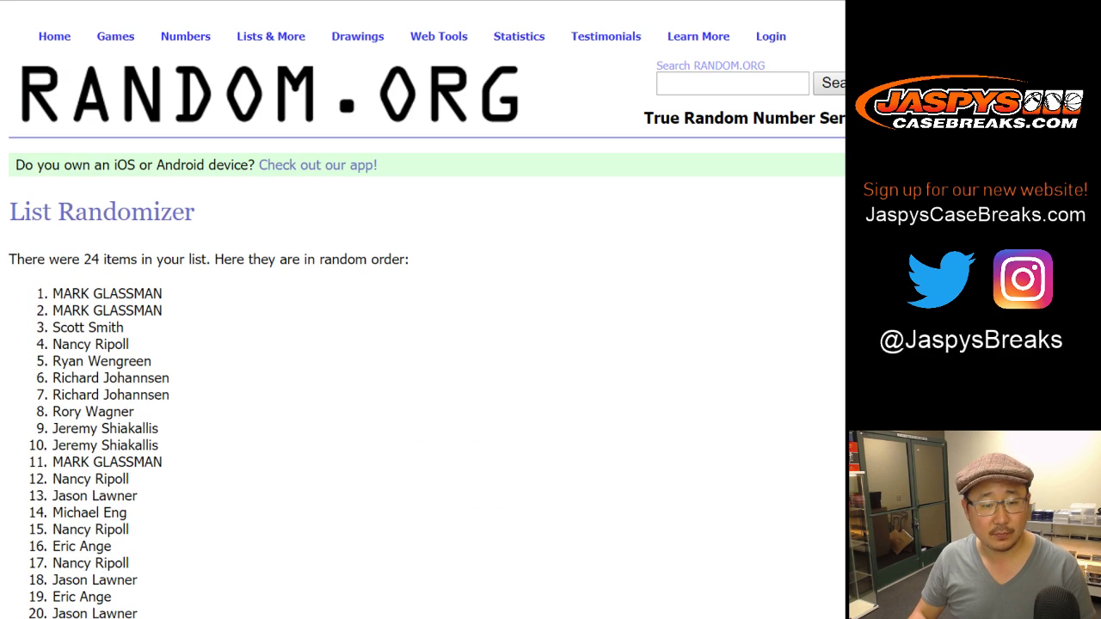
drag(53, 293, 162, 337)
key(ctrl+c)
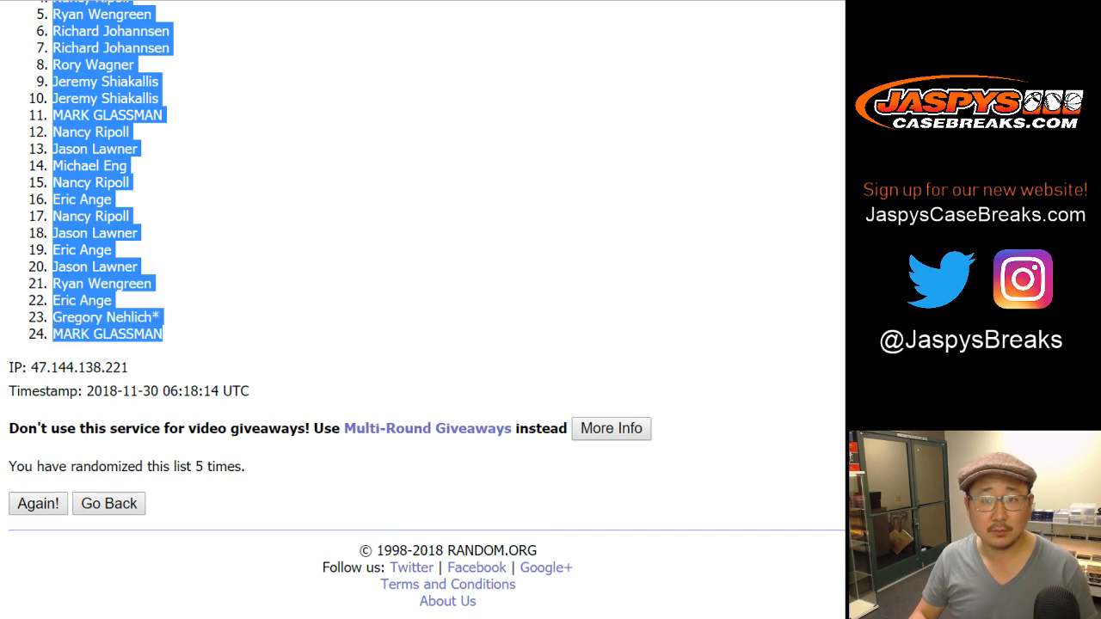
key(ctrl+Tab)
click(118, 120)
right_click(118, 121)
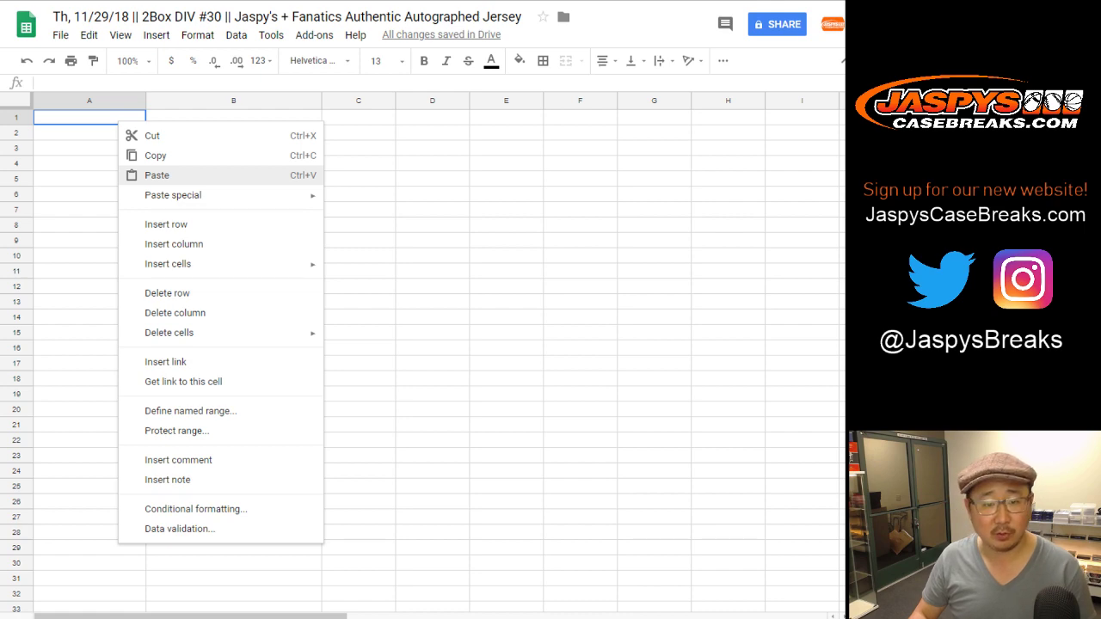
click(156, 175)
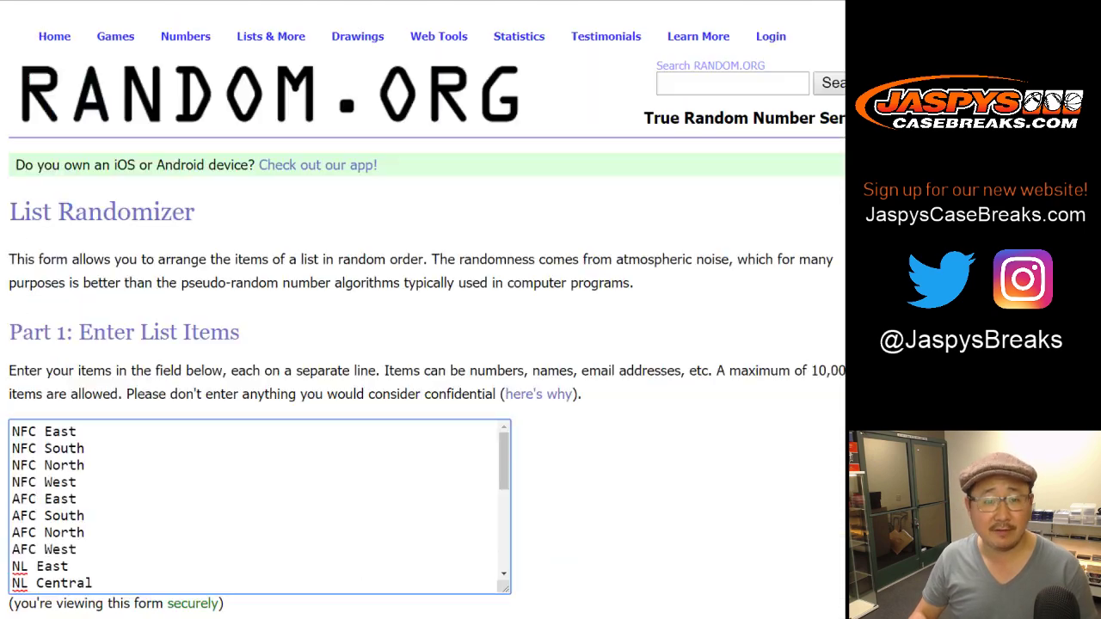
- Randomize the list of sports divisions, starting with NFC East, five times
scroll(421, 344, down, 3)
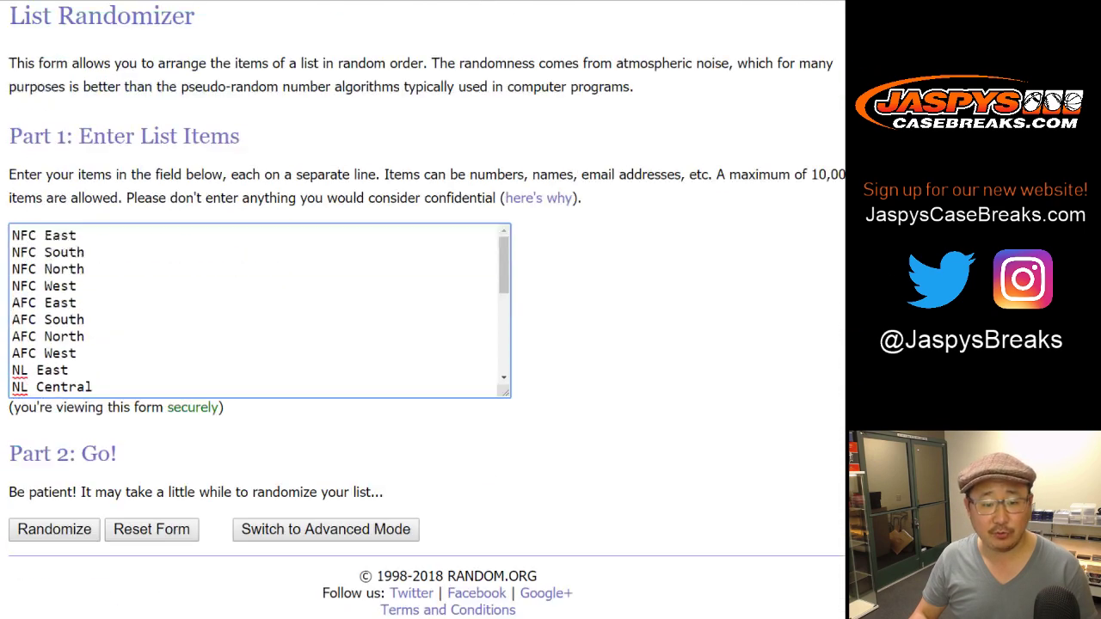
click(54, 503)
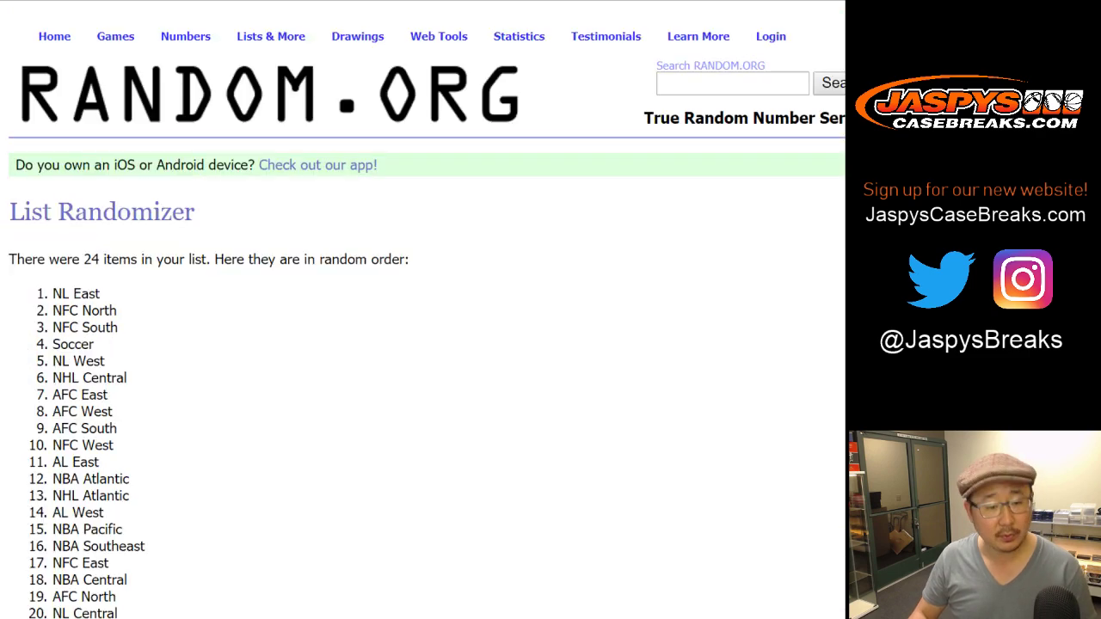
scroll(421, 344, down, 3)
click(36, 501)
scroll(422, 344, down, 4)
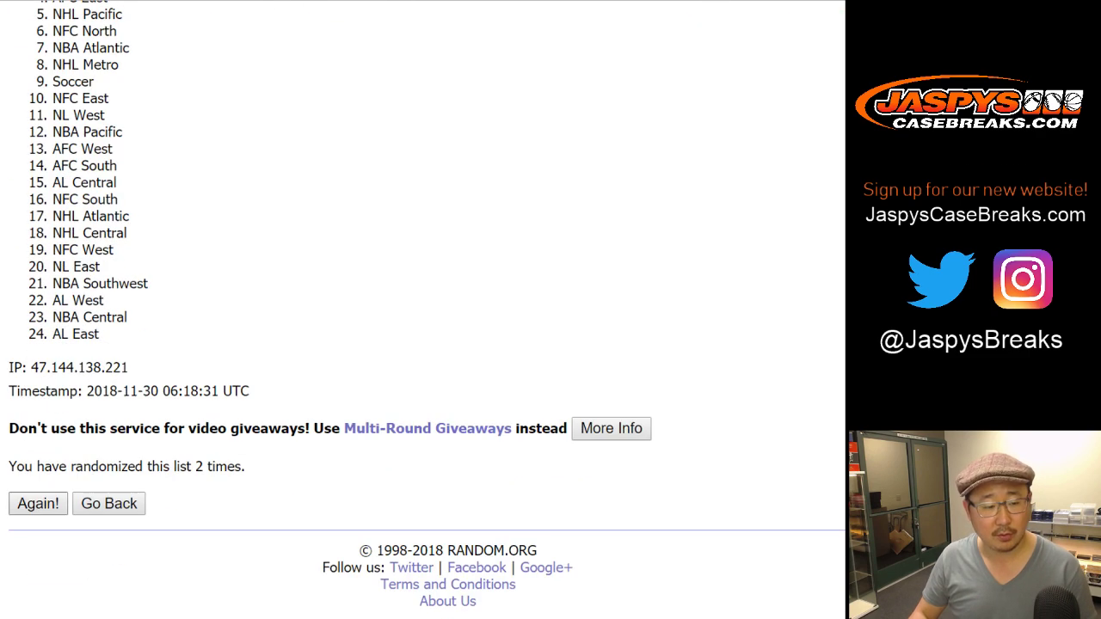
click(38, 504)
scroll(37, 503, down, 4)
click(37, 504)
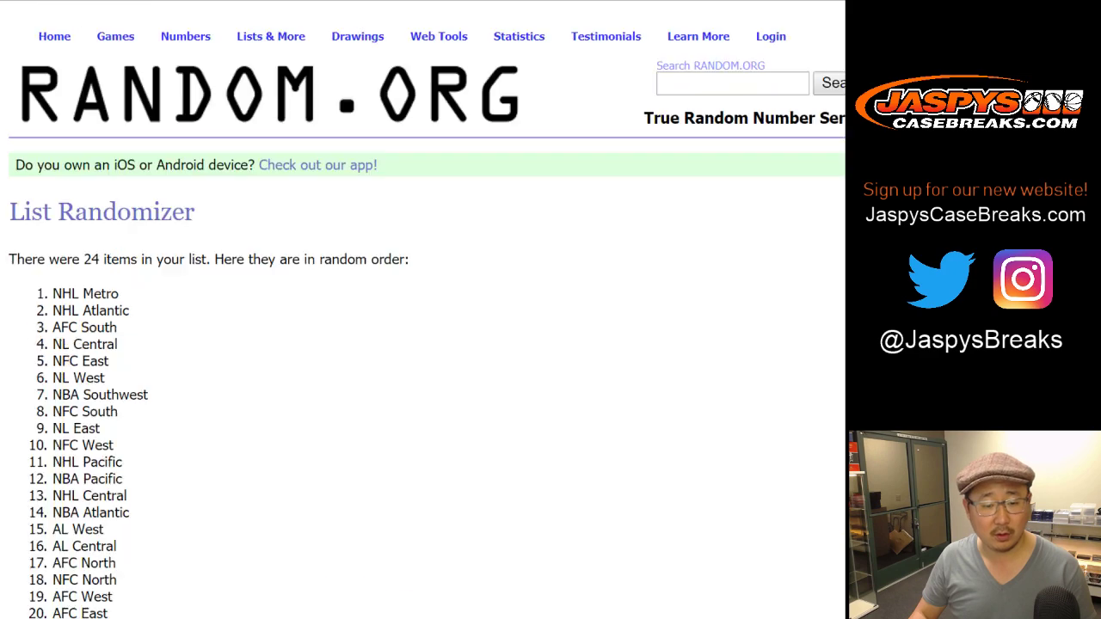
scroll(38, 504, down, 4)
click(38, 504)
scroll(38, 504, down, 4)
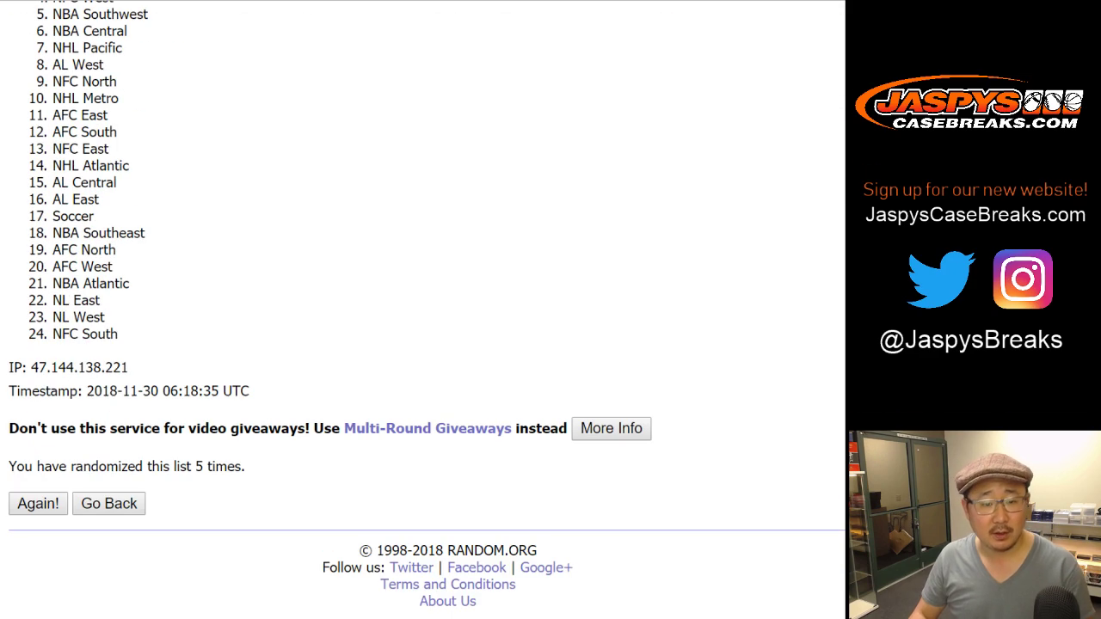
- Copy all 24 randomized divisions and paste them beside the names in the spreadsheet, starting at cell B1
scroll(38, 504, up, 4)
drag(53, 293, 129, 335)
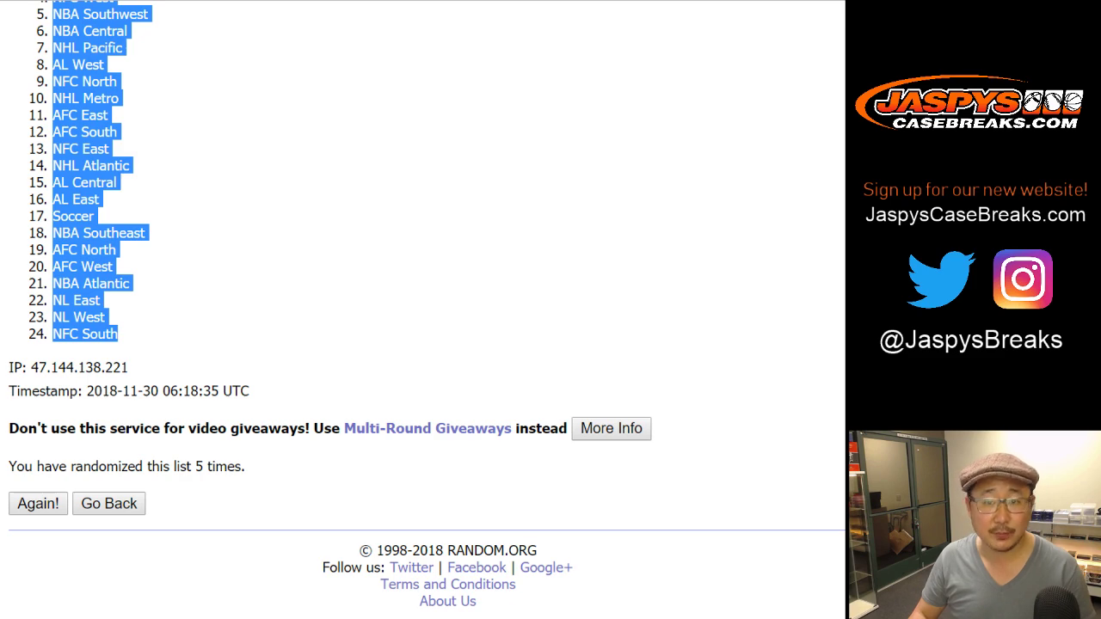
key(ctrl+c)
key(alt+Tab)
click(233, 117)
right_click(209, 120)
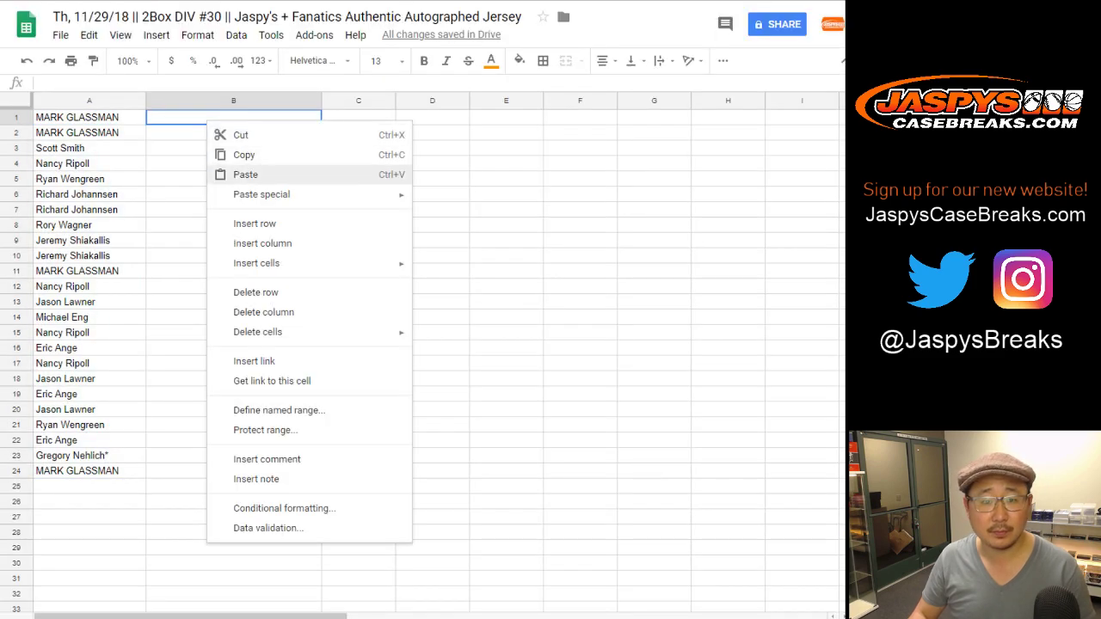
click(238, 172)
- Format the whole sheet in Helvetica Neue at size 14 and fit columns A and B to their contents
click(17, 100)
click(319, 61)
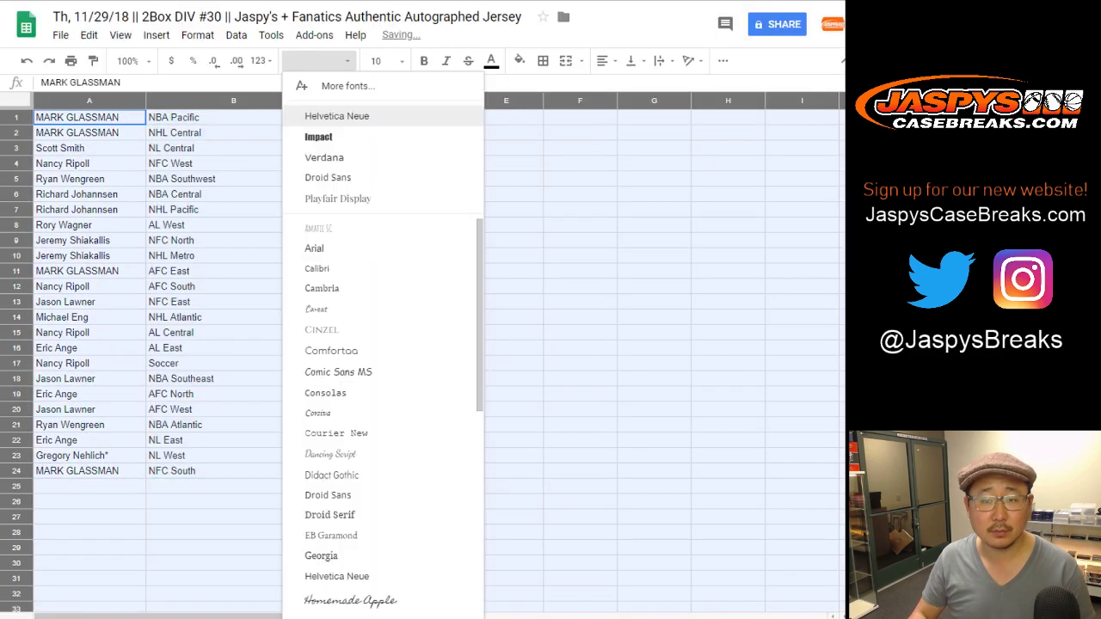
click(330, 115)
click(387, 61)
click(383, 226)
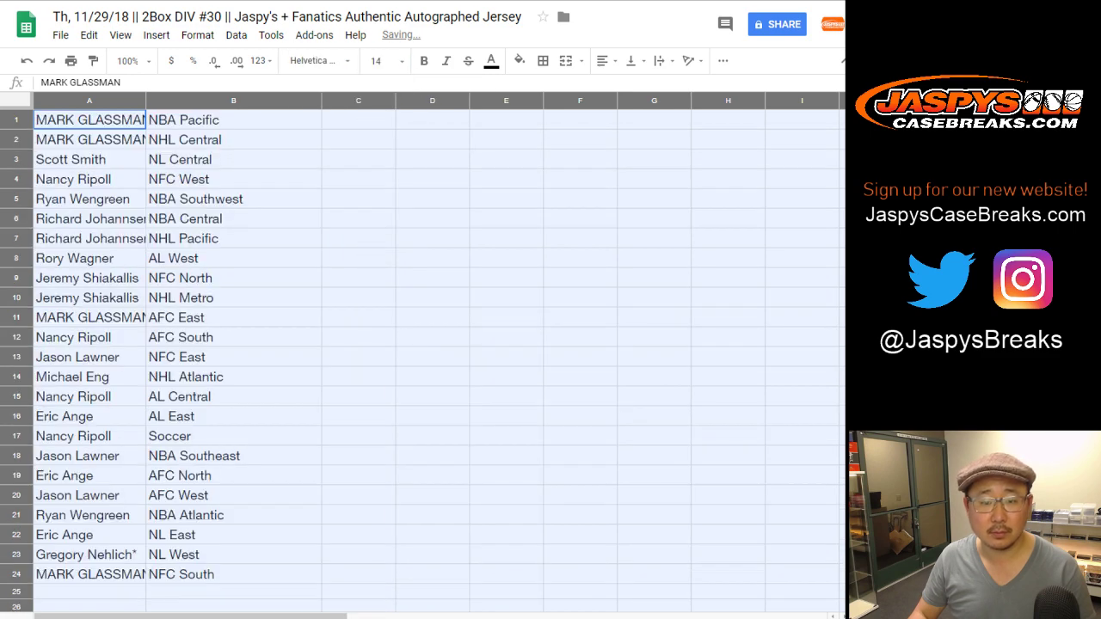
double_click(146, 100)
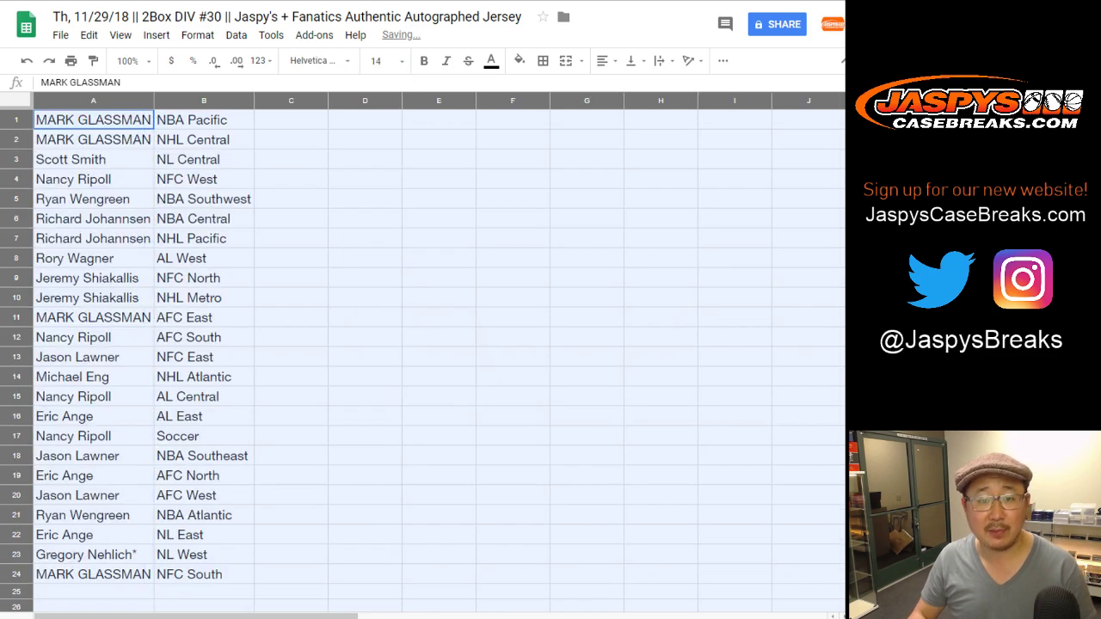
- Go through the name and division pairings one row at a time, from row 3 to row 24
click(16, 159)
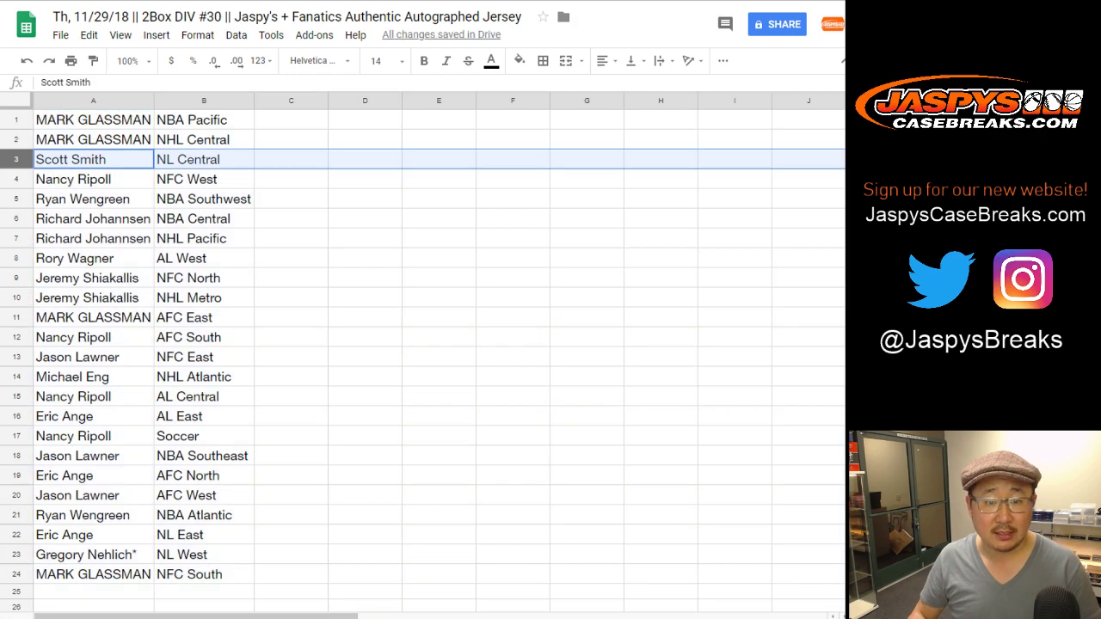
click(16, 178)
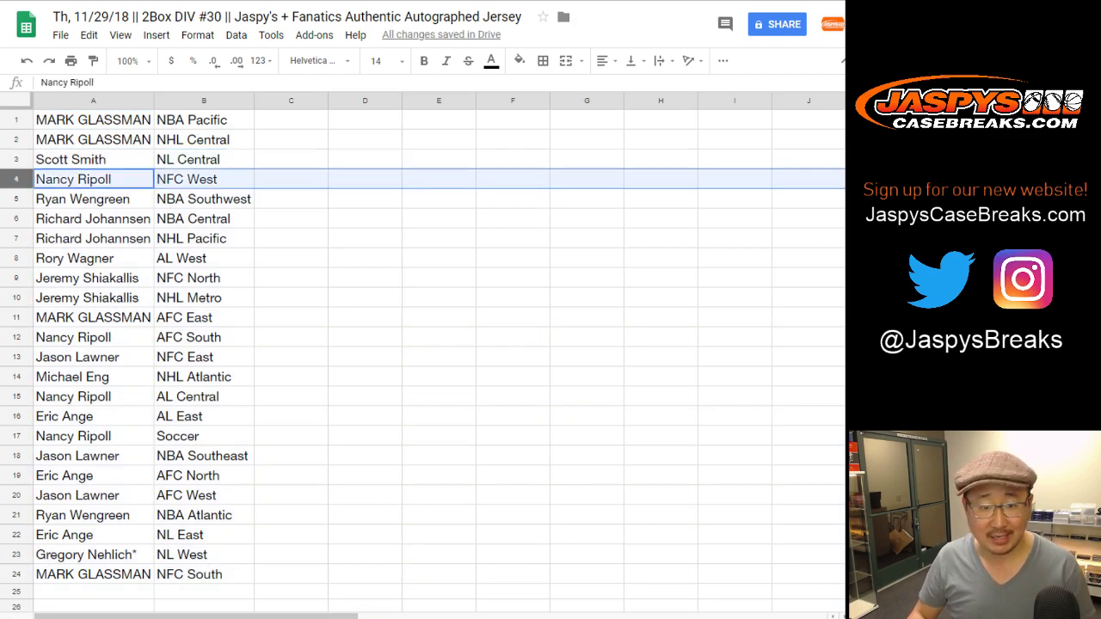
click(17, 198)
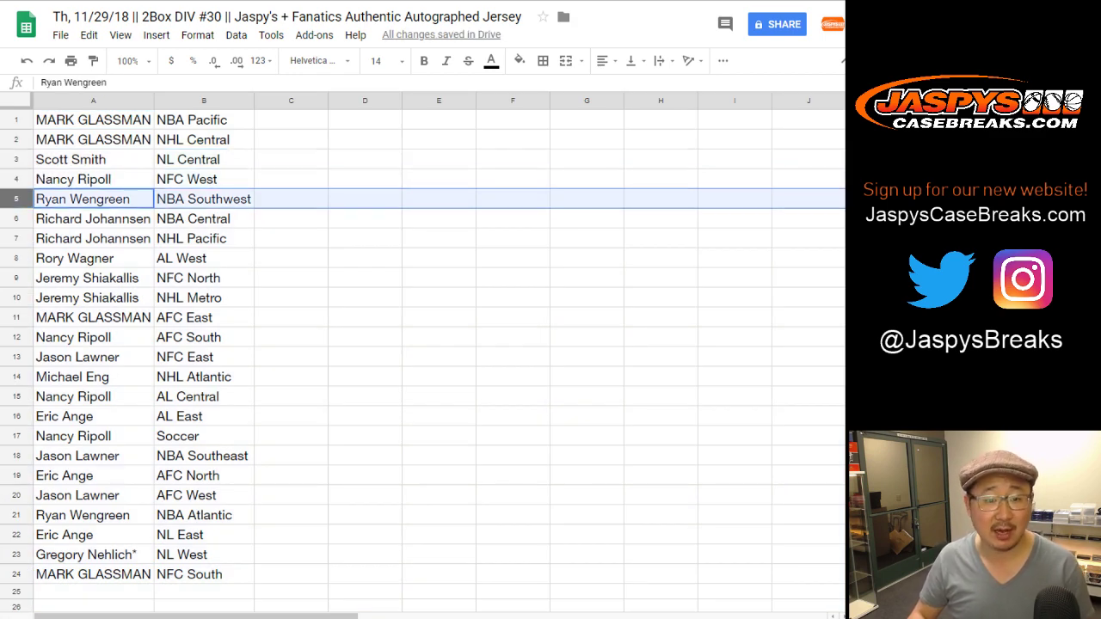
click(16, 218)
click(16, 238)
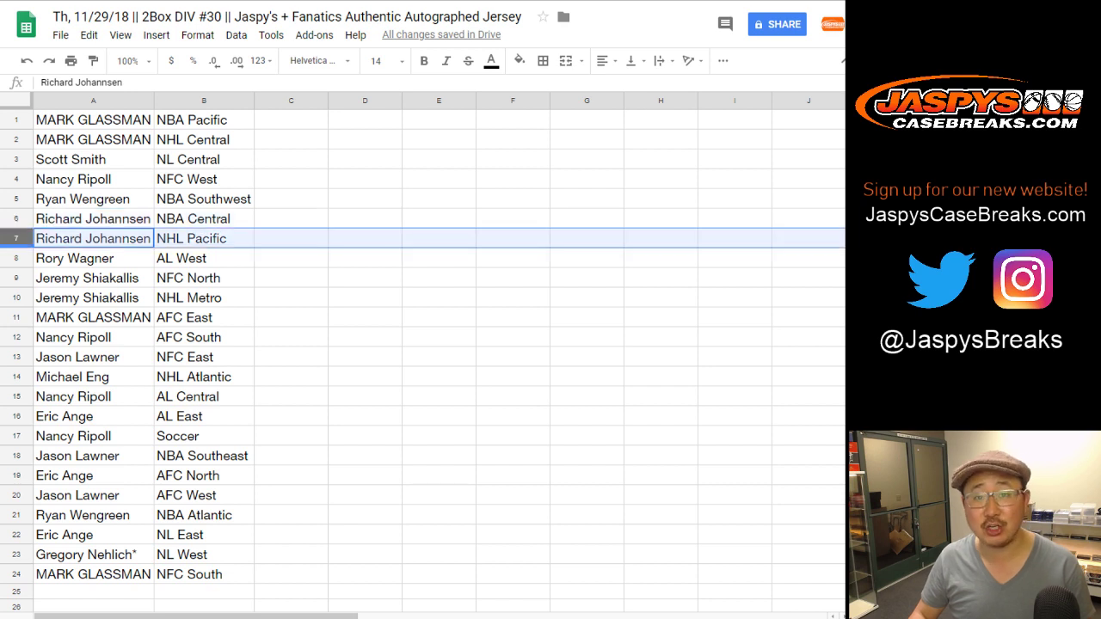
click(16, 258)
click(16, 278)
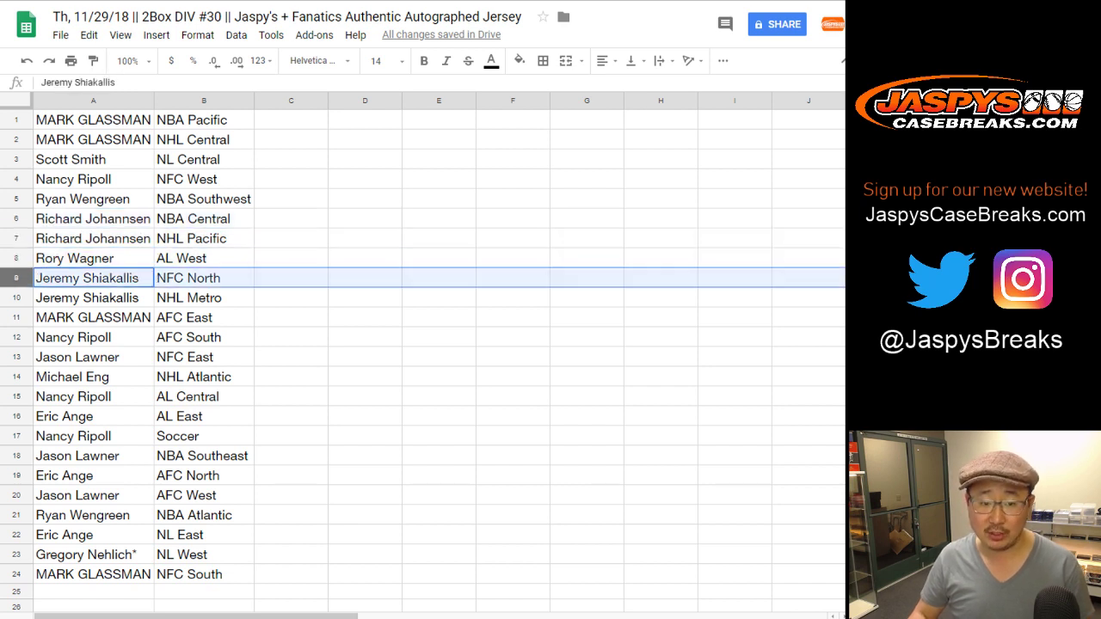
click(16, 297)
click(16, 317)
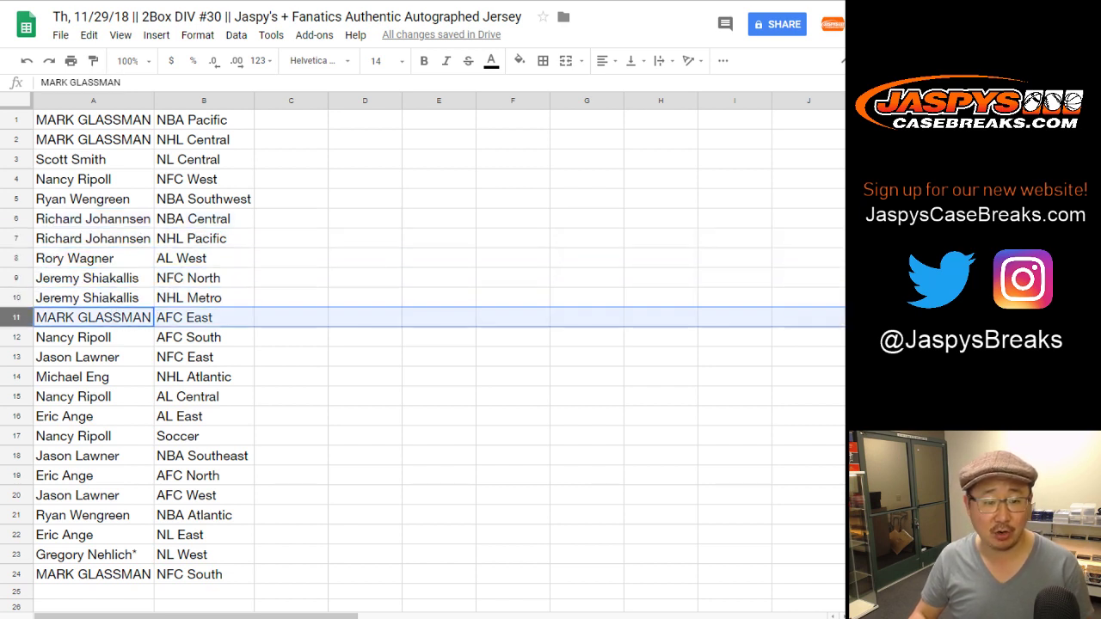
scroll(16, 318, down, 1)
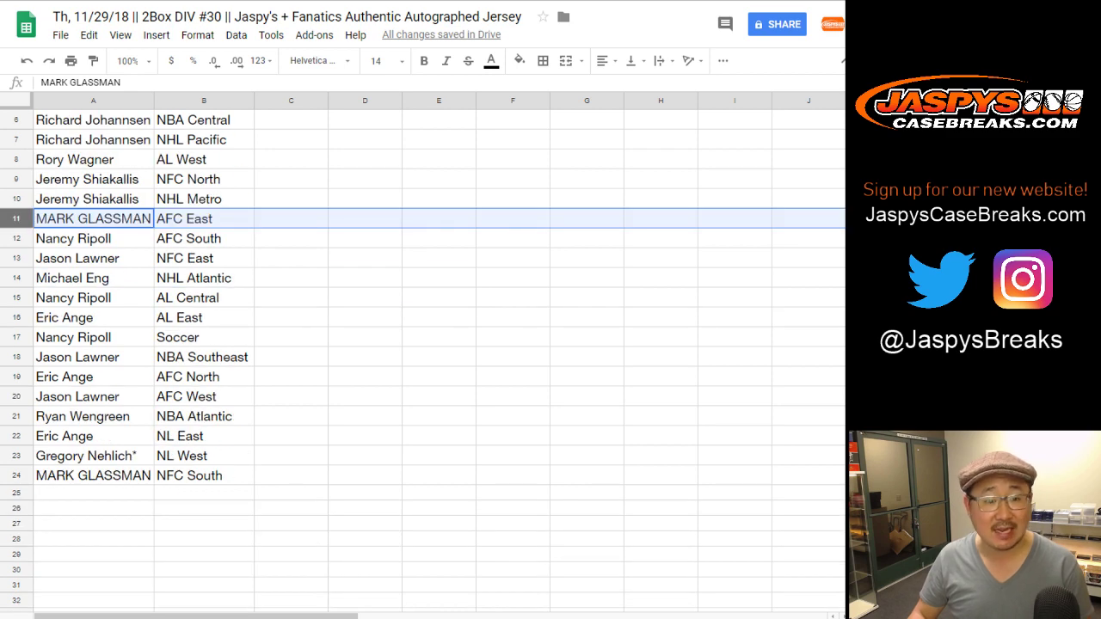
click(16, 239)
click(17, 258)
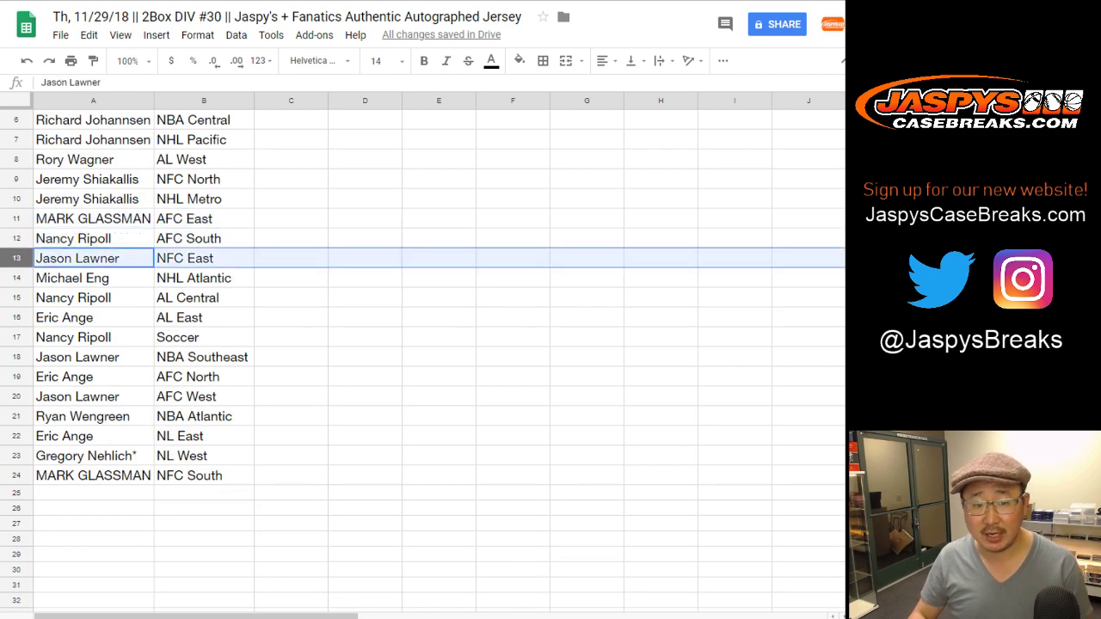
click(16, 278)
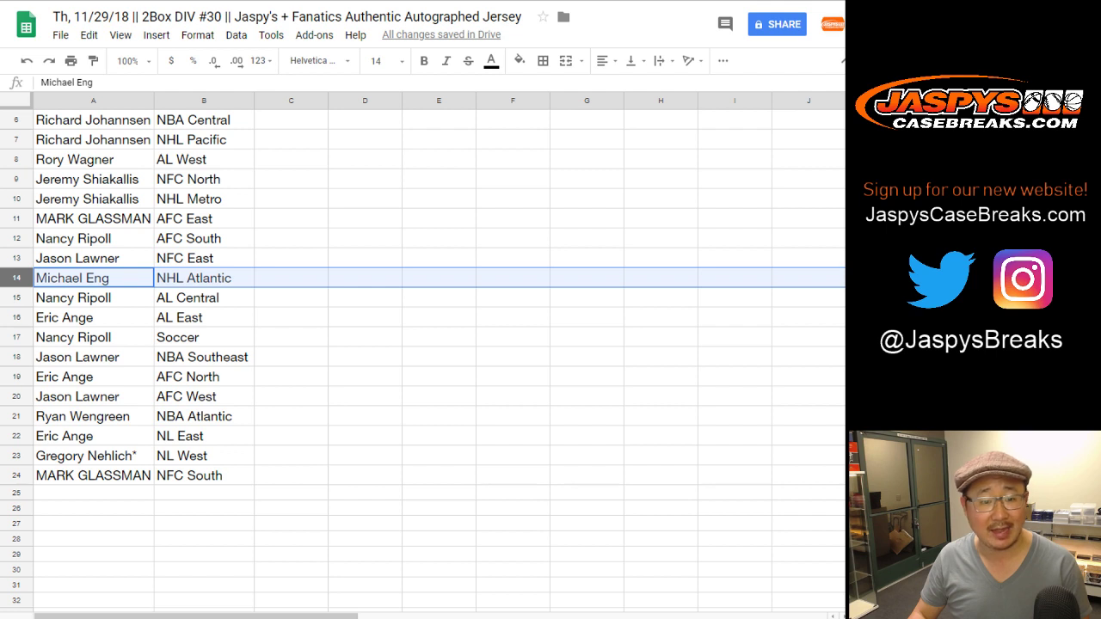
click(16, 297)
click(17, 317)
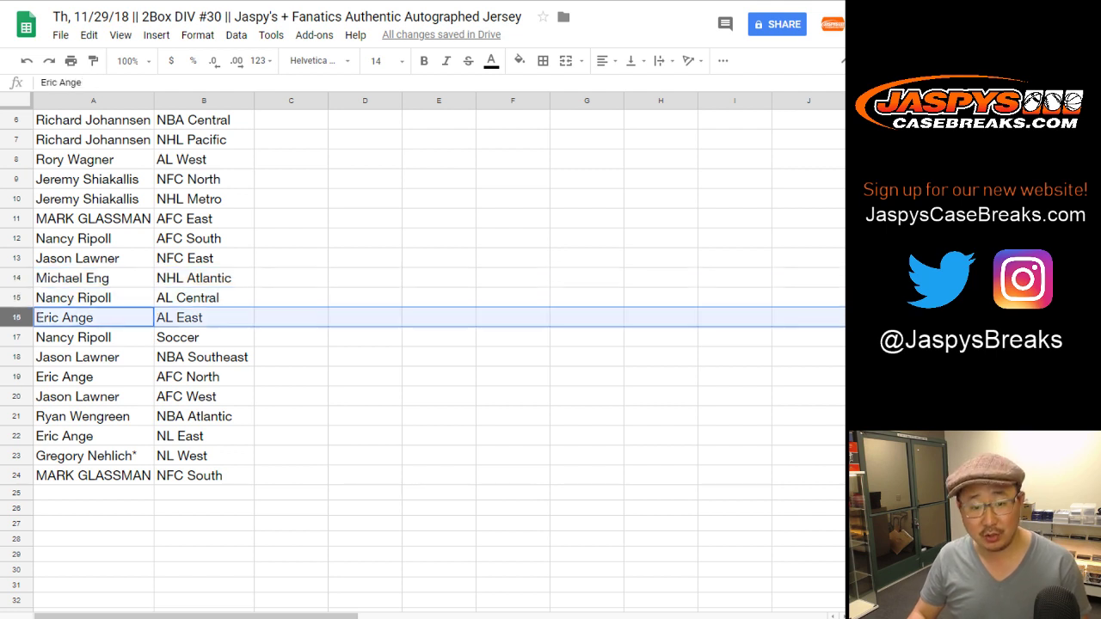
click(17, 337)
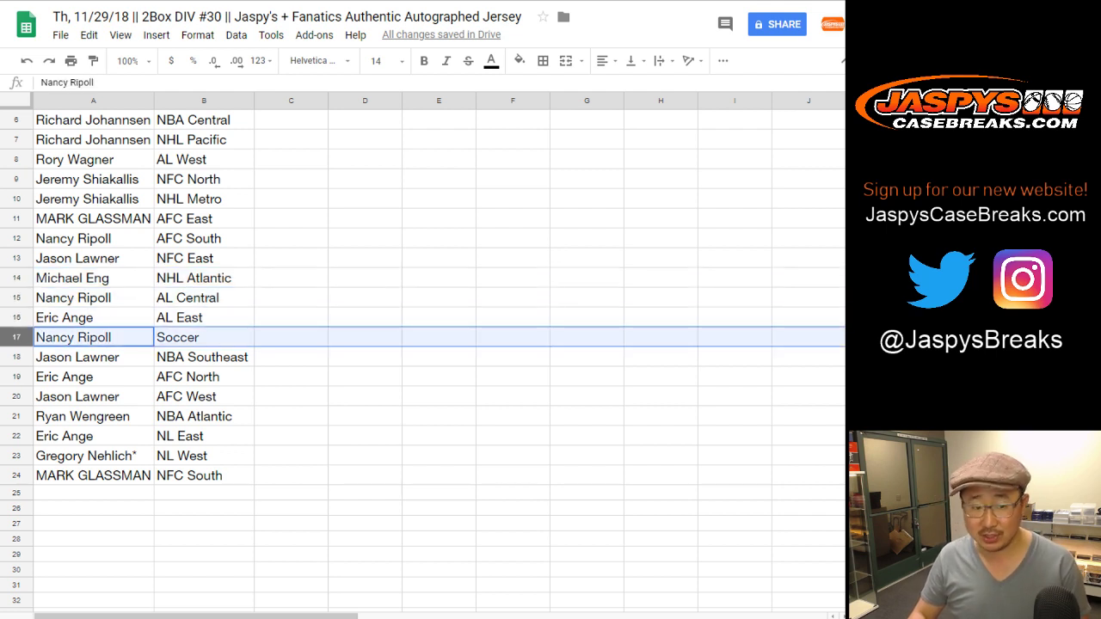
click(16, 357)
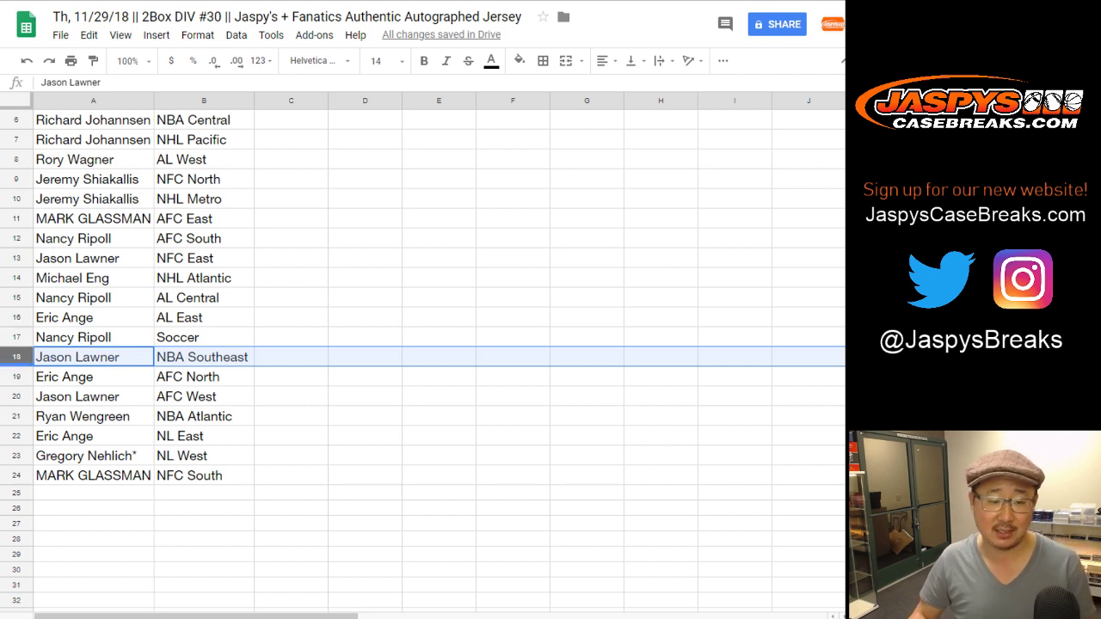
click(17, 377)
click(17, 396)
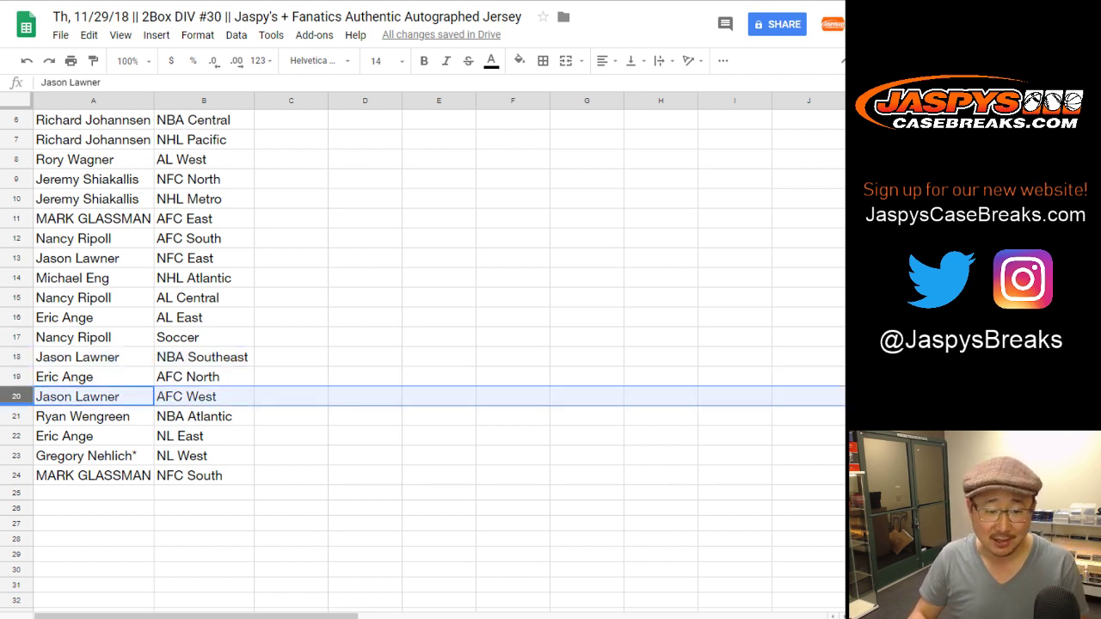
click(16, 417)
click(16, 436)
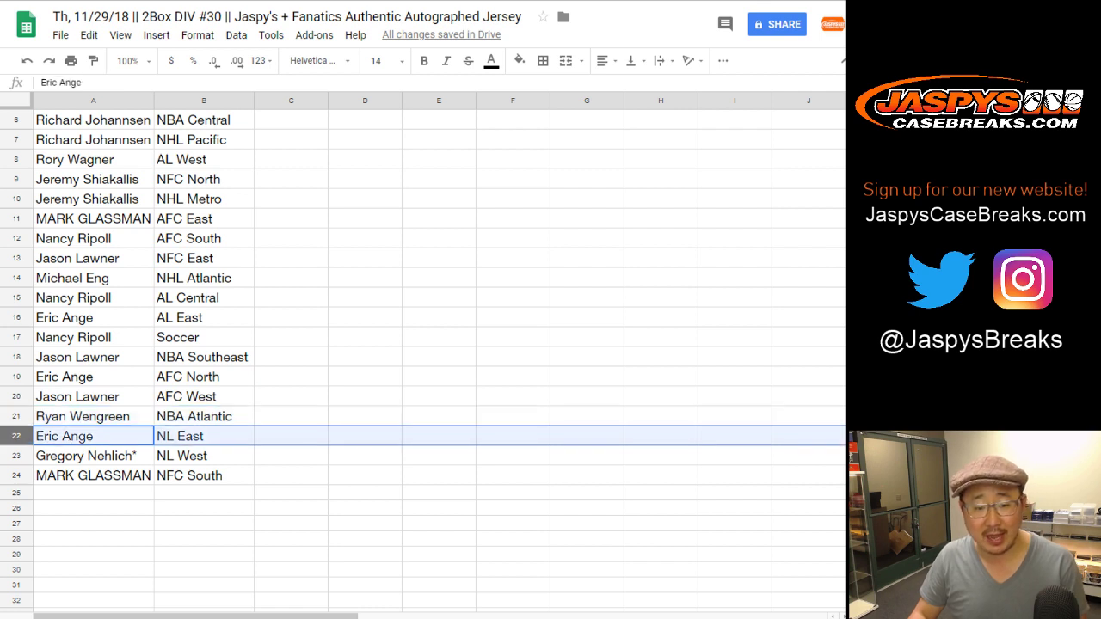
click(17, 456)
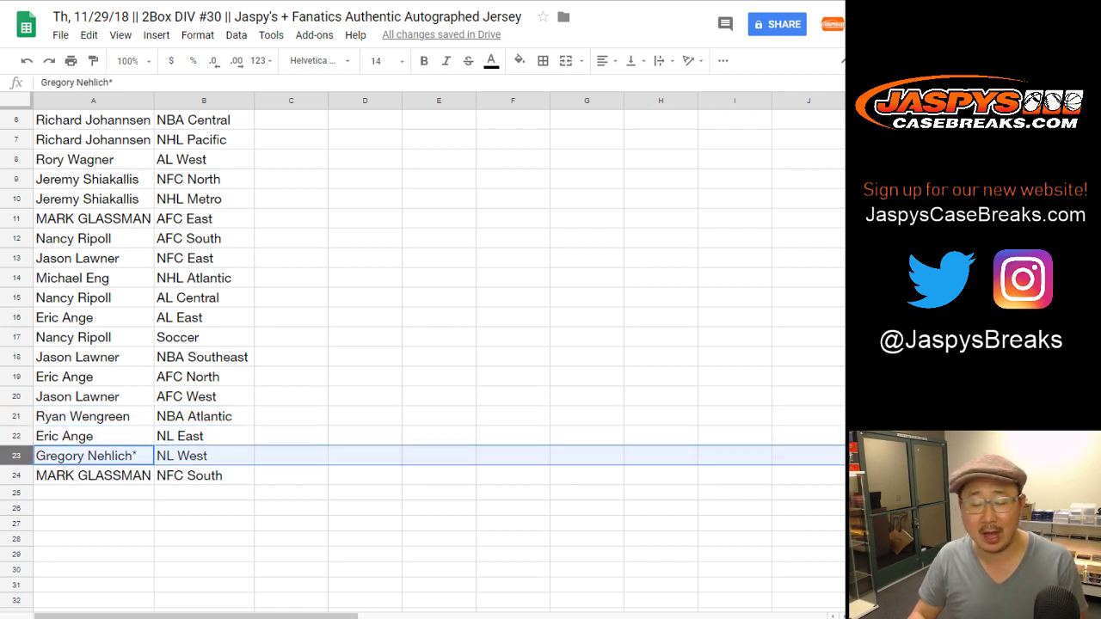
click(17, 475)
scroll(16, 475, up, 2)
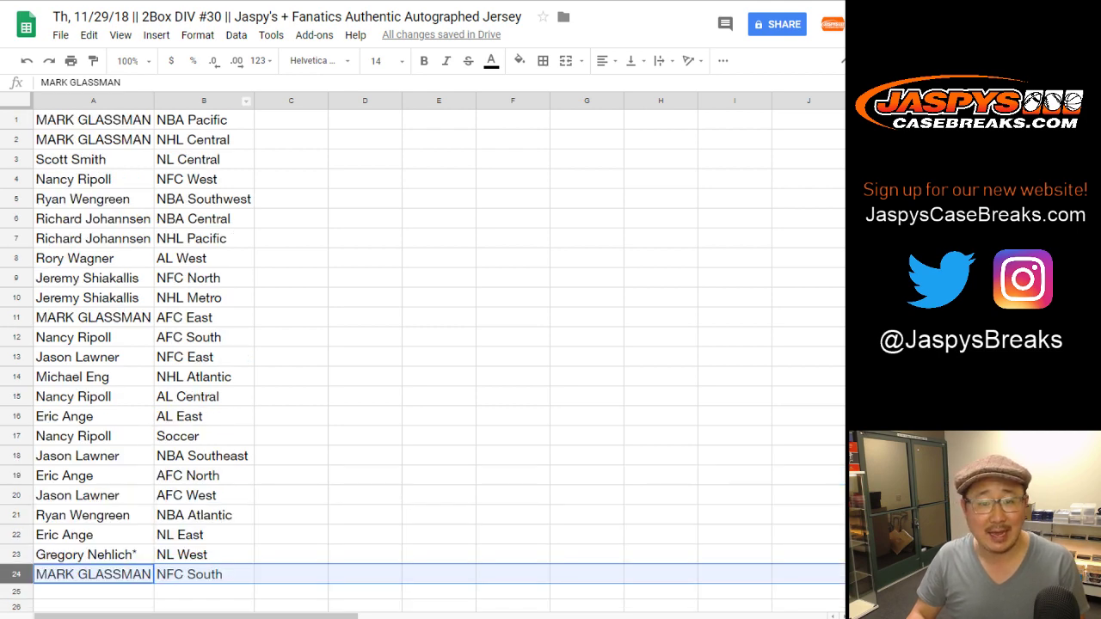
- Sort the whole sheet by the division names in column B, A to Z
click(246, 102)
click(235, 34)
mouse_move(236, 35)
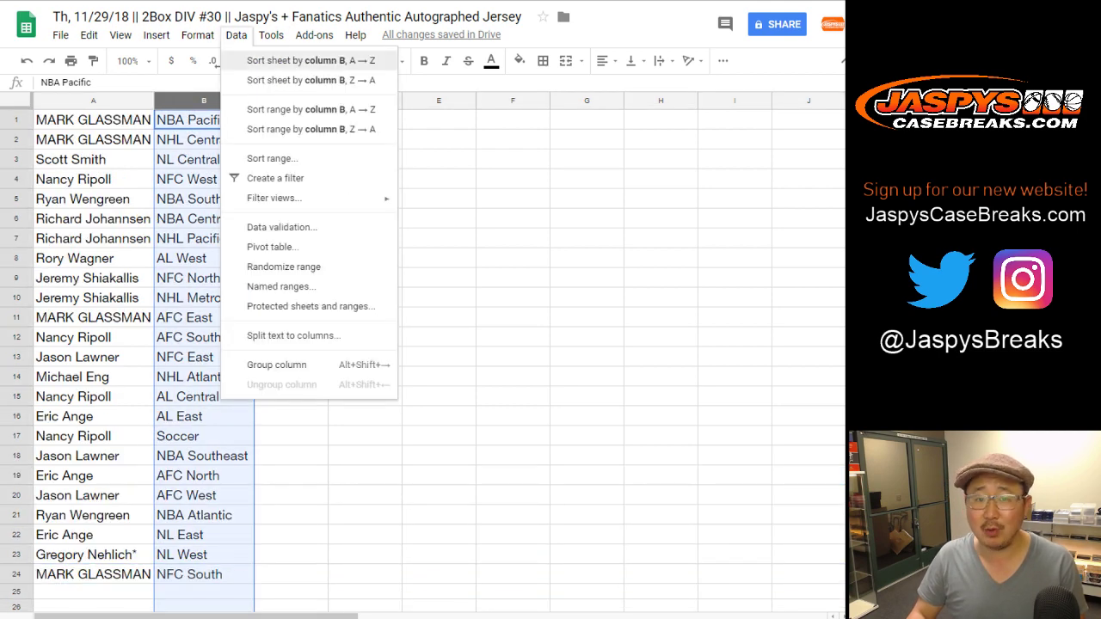
click(301, 59)
- Apply borders to every cell of the name and division table and centre its text horizontally
click(93, 120)
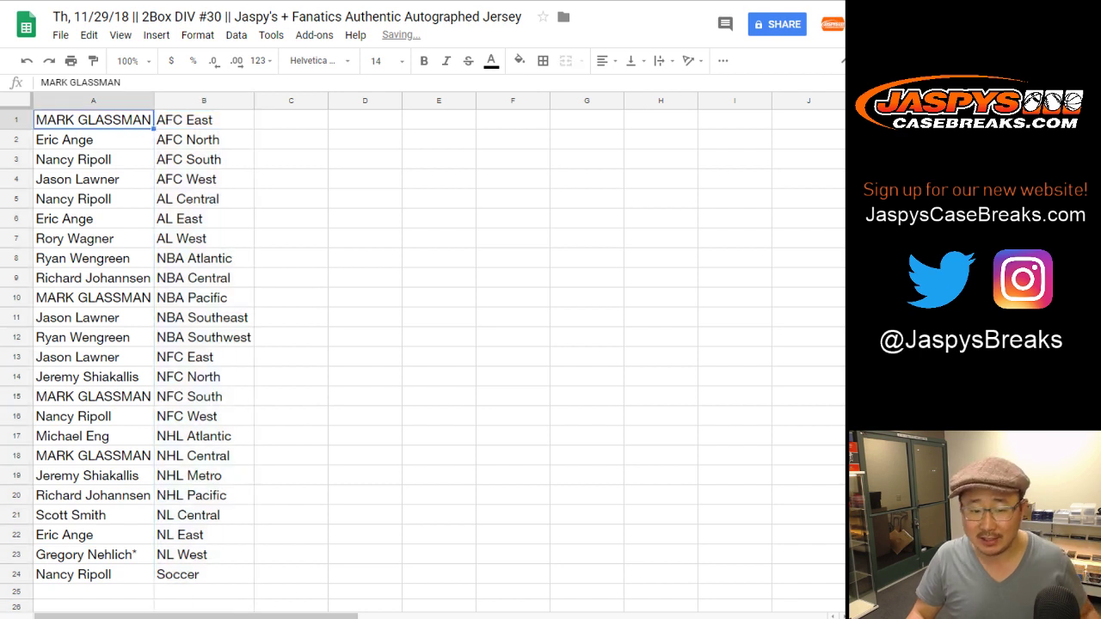
key(ctrl+a)
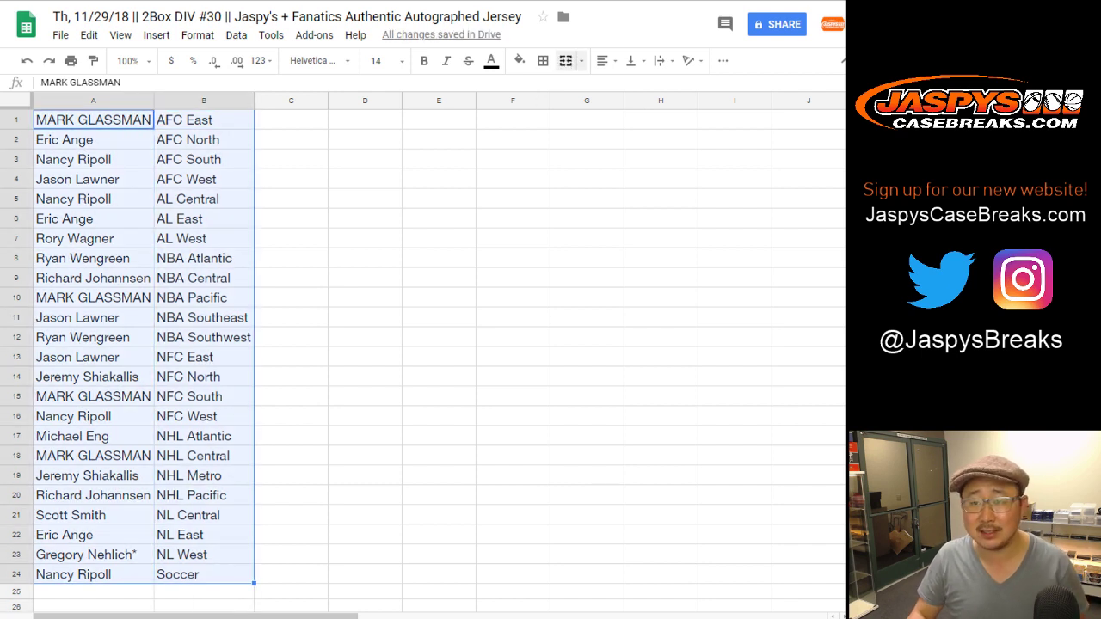
click(542, 60)
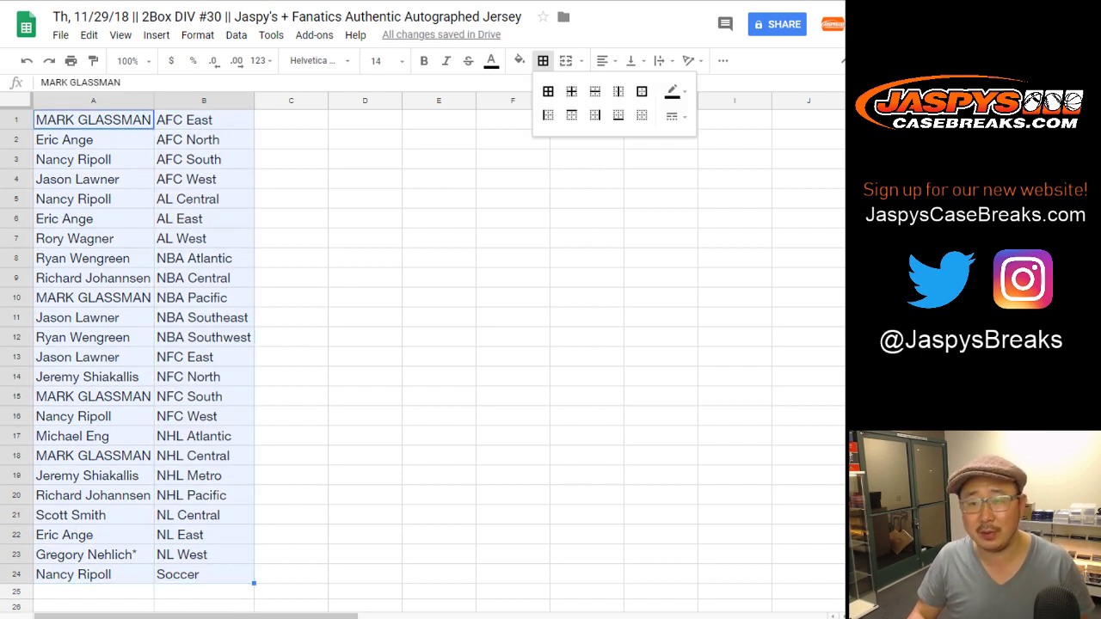
click(549, 92)
click(602, 60)
click(626, 85)
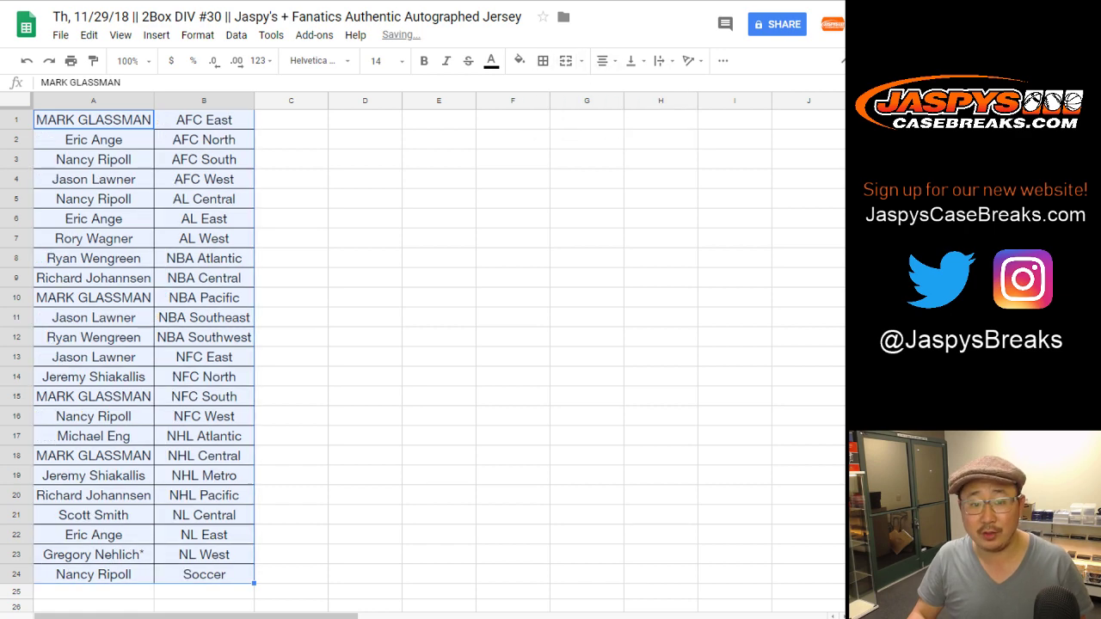
click(290, 119)
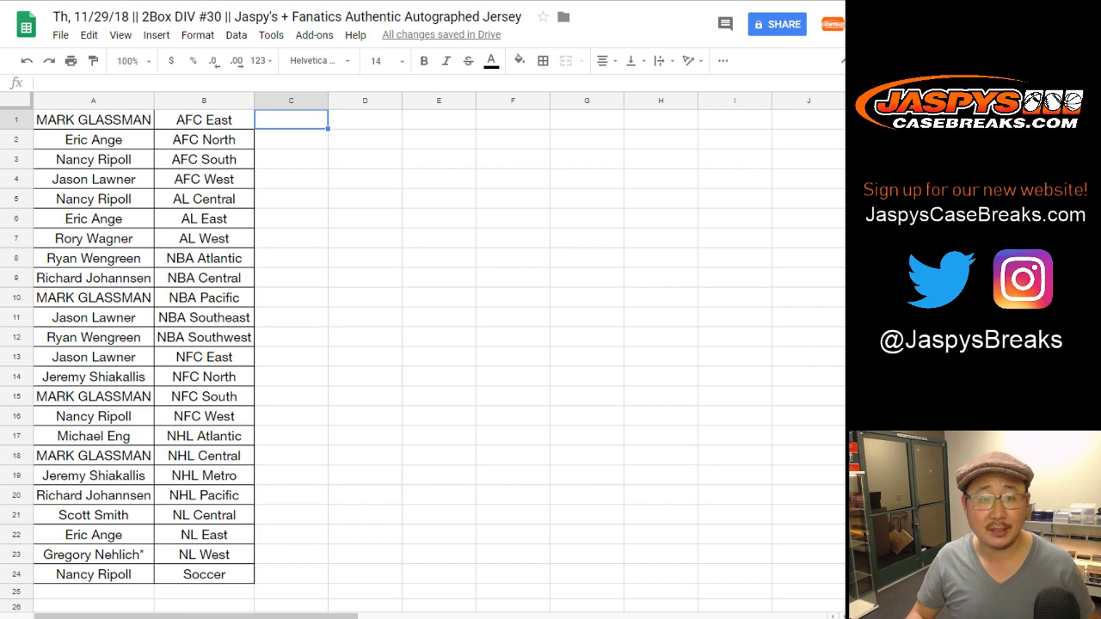
- Switch to the RANDOM.ORG list of six numbers, randomize it five times, and highlight the top two results
key(ctrl+Tab)
key(ctrl+Tab)
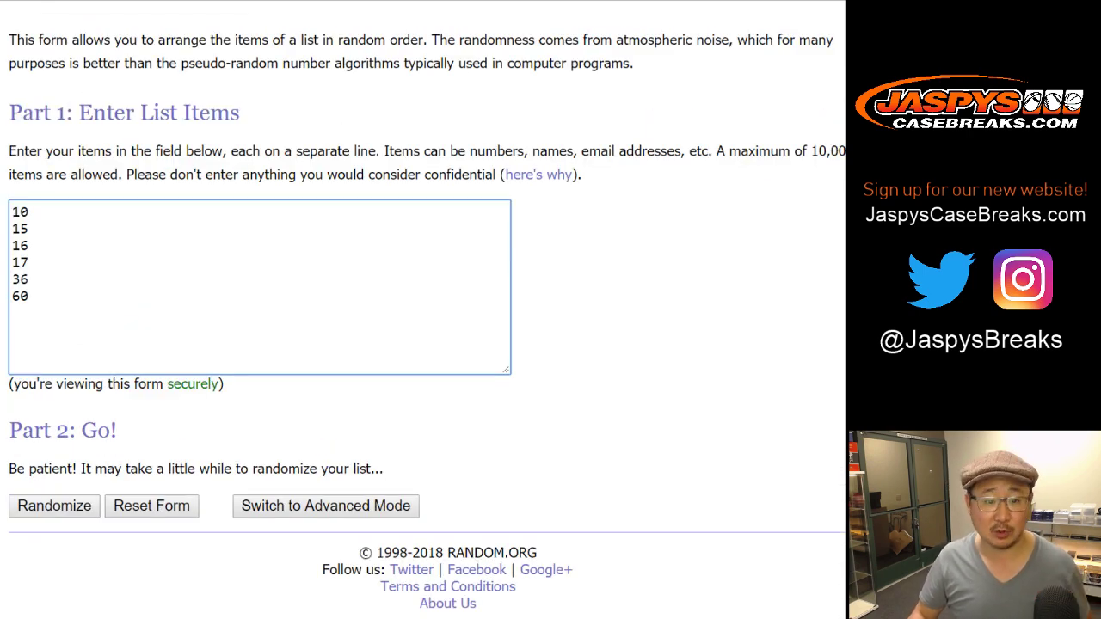
click(54, 506)
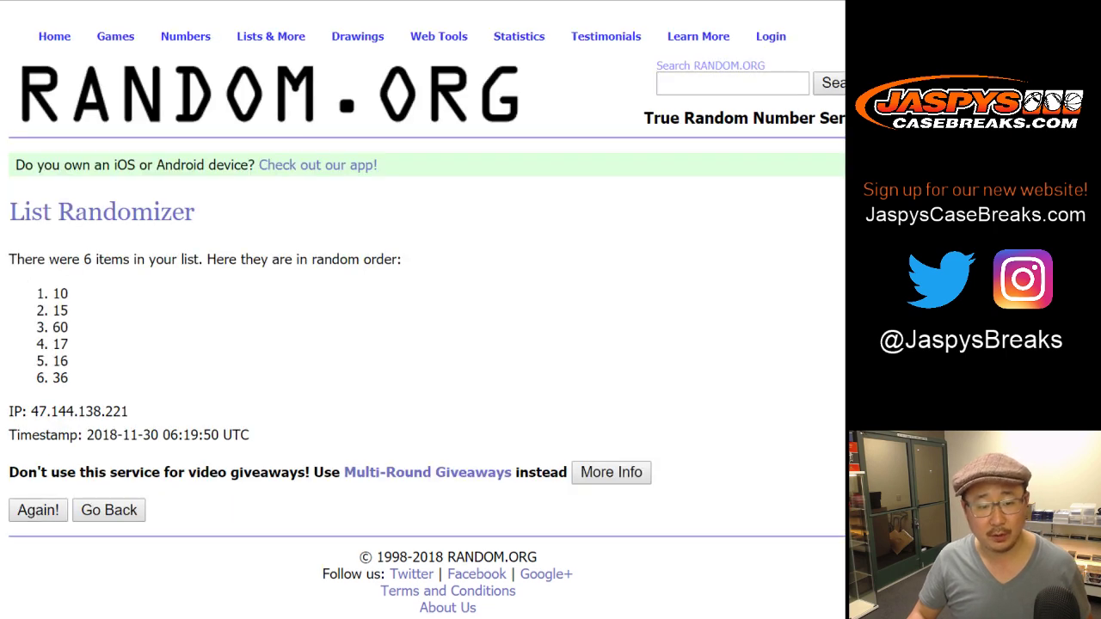
key(Return)
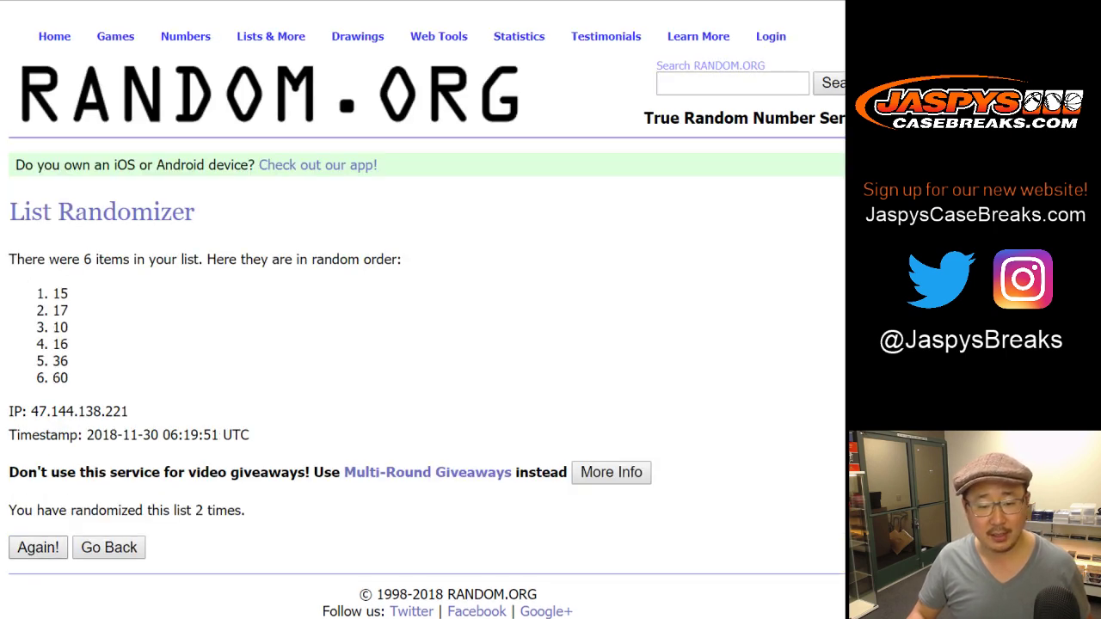
key(Return)
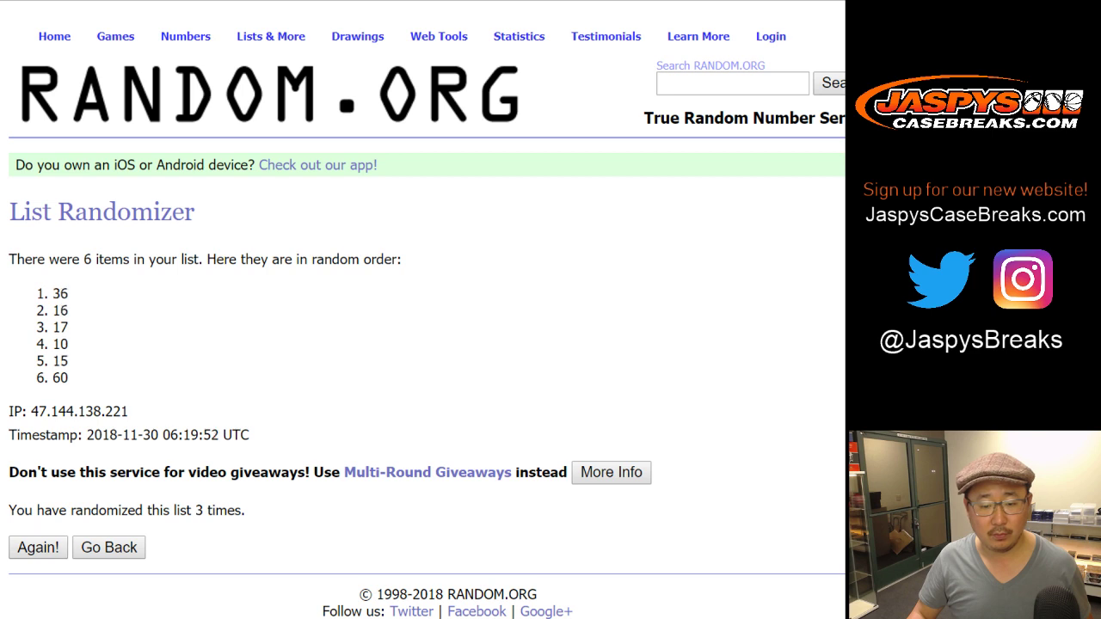
key(Return)
key(Return)
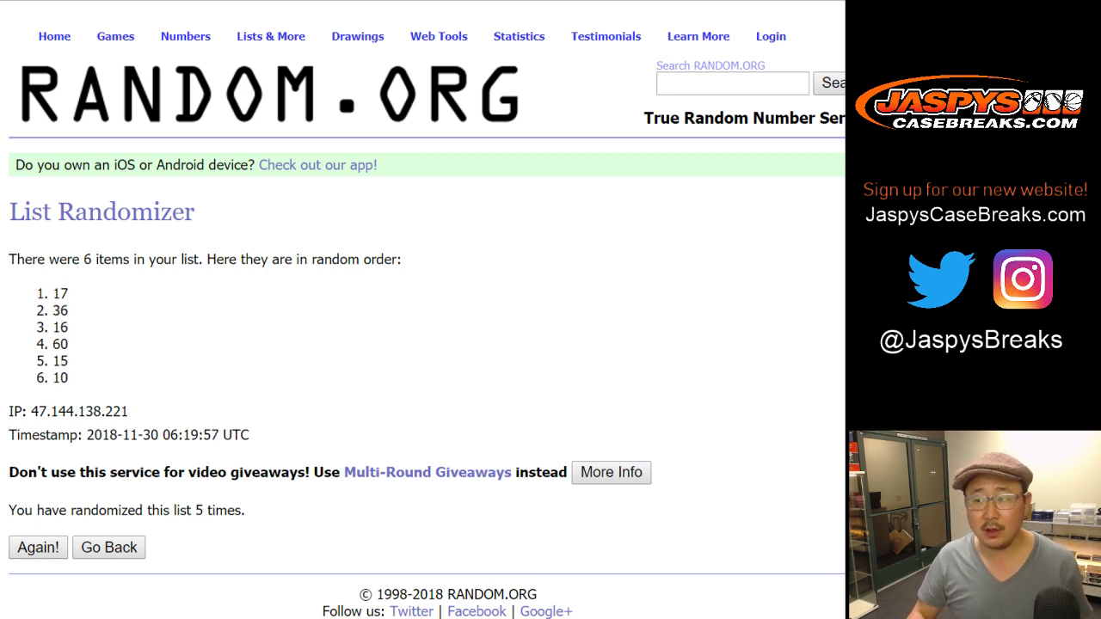
drag(53, 294, 69, 310)
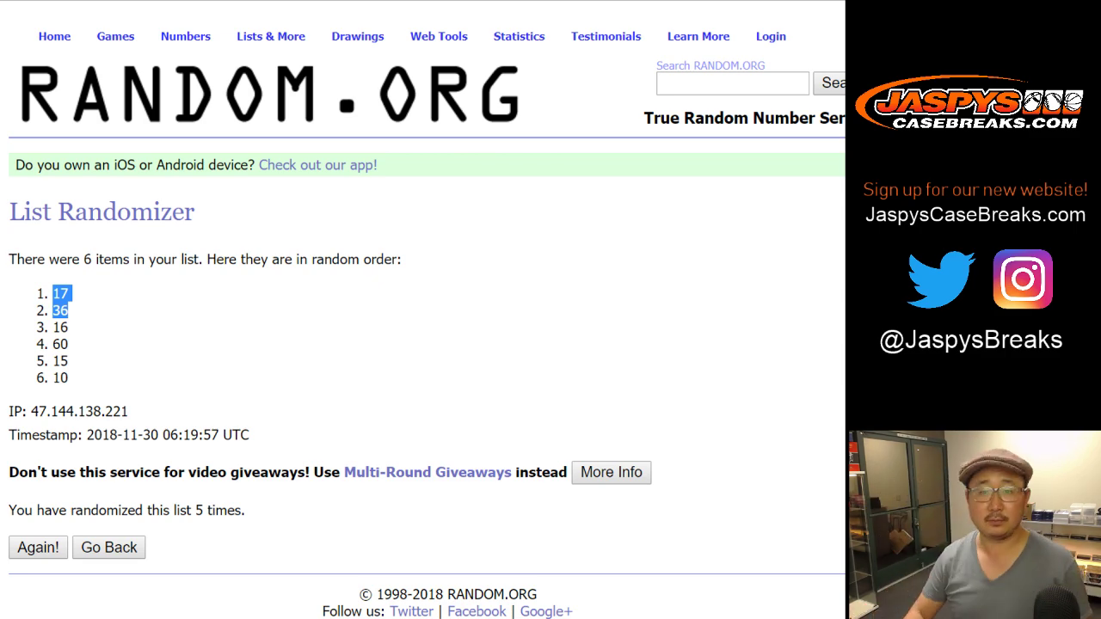
- Return to the spreadsheet and select rows 11 and 20, NBA Southeast and NHL Pacific, together
mouse_move(439, 36)
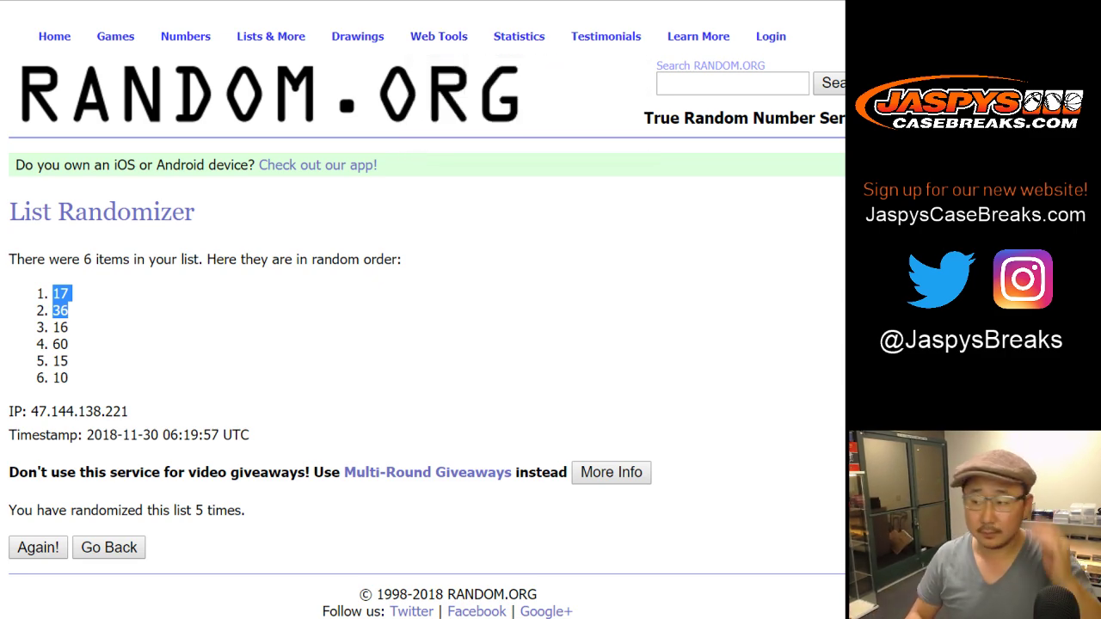
key(ctrl+Tab)
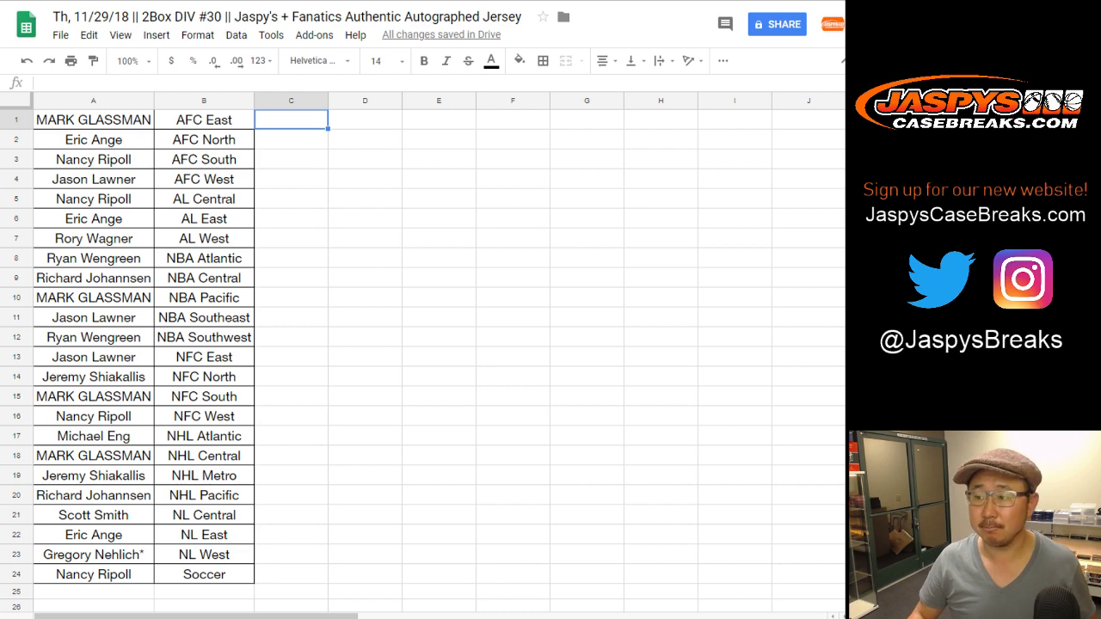
click(204, 100)
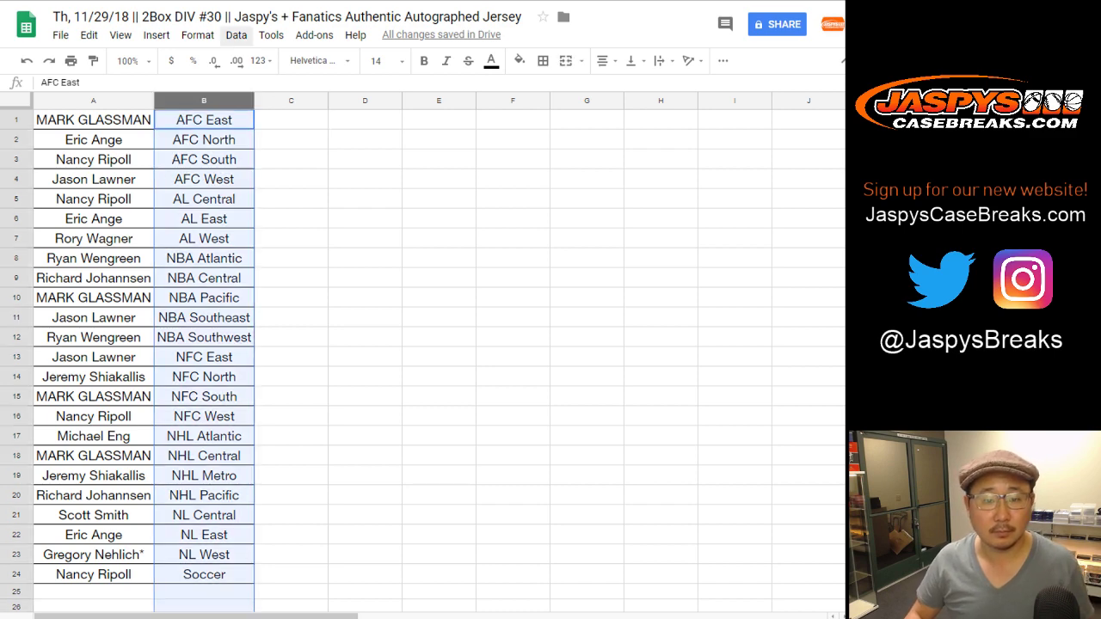
click(290, 119)
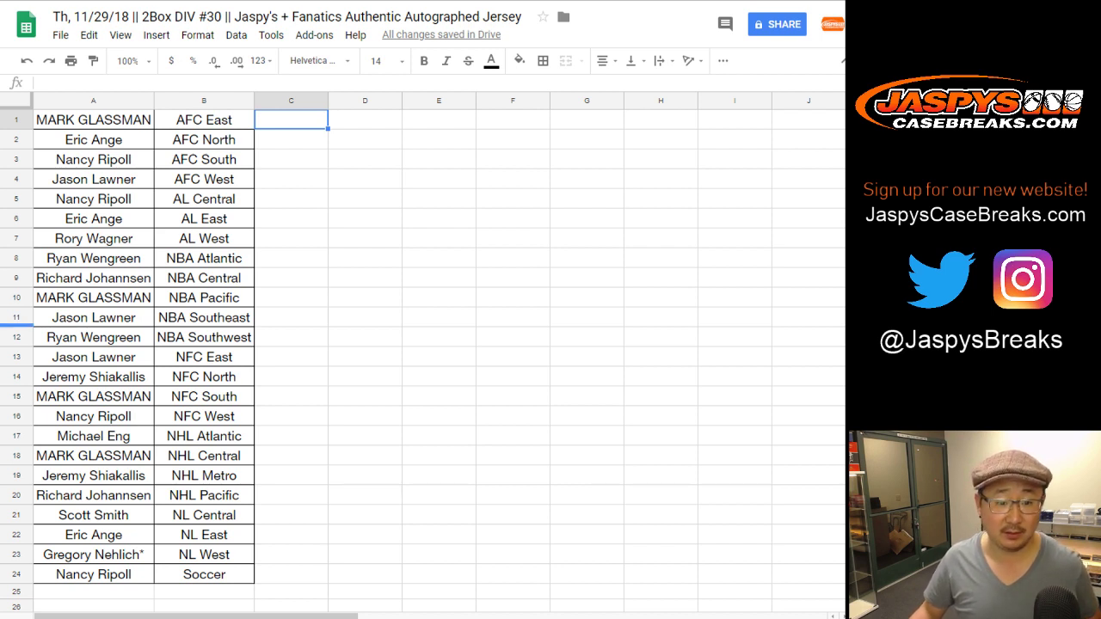
click(17, 317)
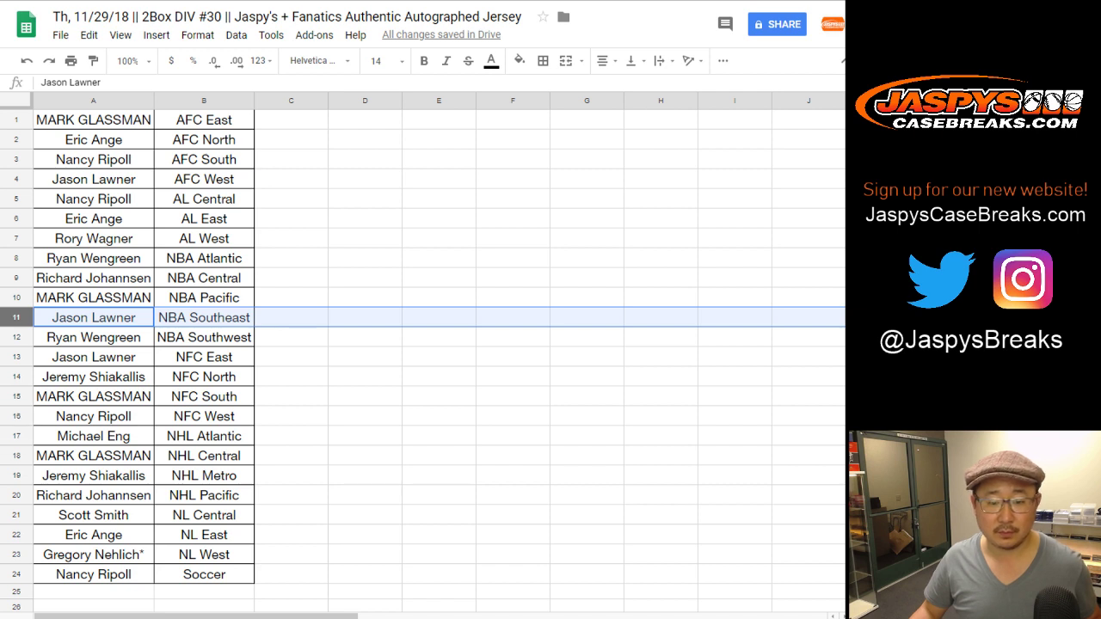
ctrl+click(16, 495)
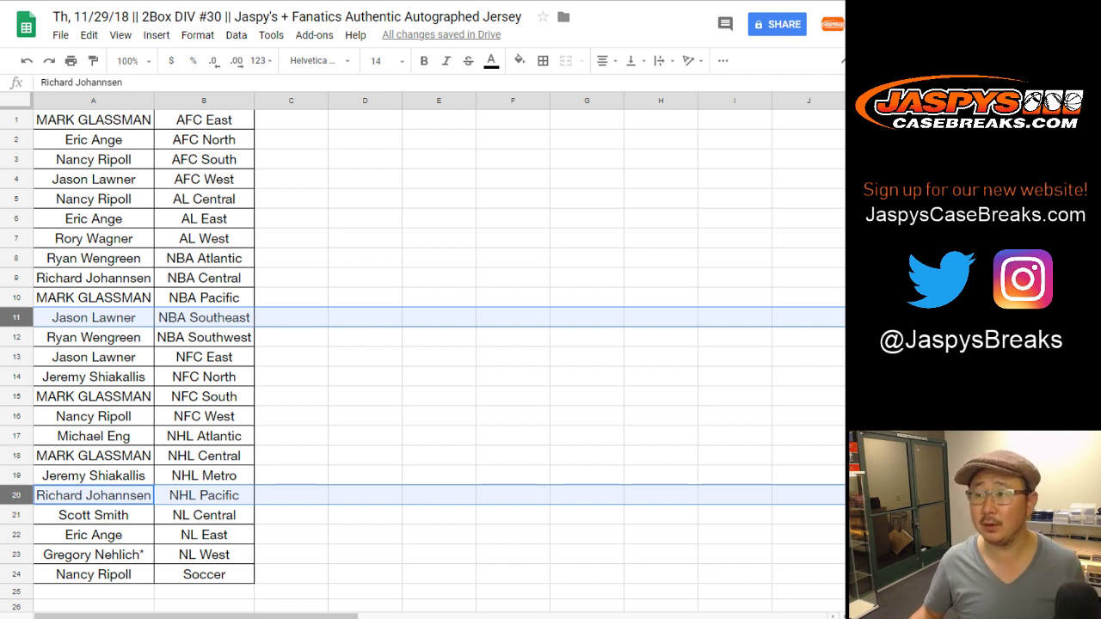
- Move the names for NBA Southeast and NHL Pacific from column A to column C in their rows, and fit column C to its contents
click(94, 318)
key(ctrl+x)
click(291, 318)
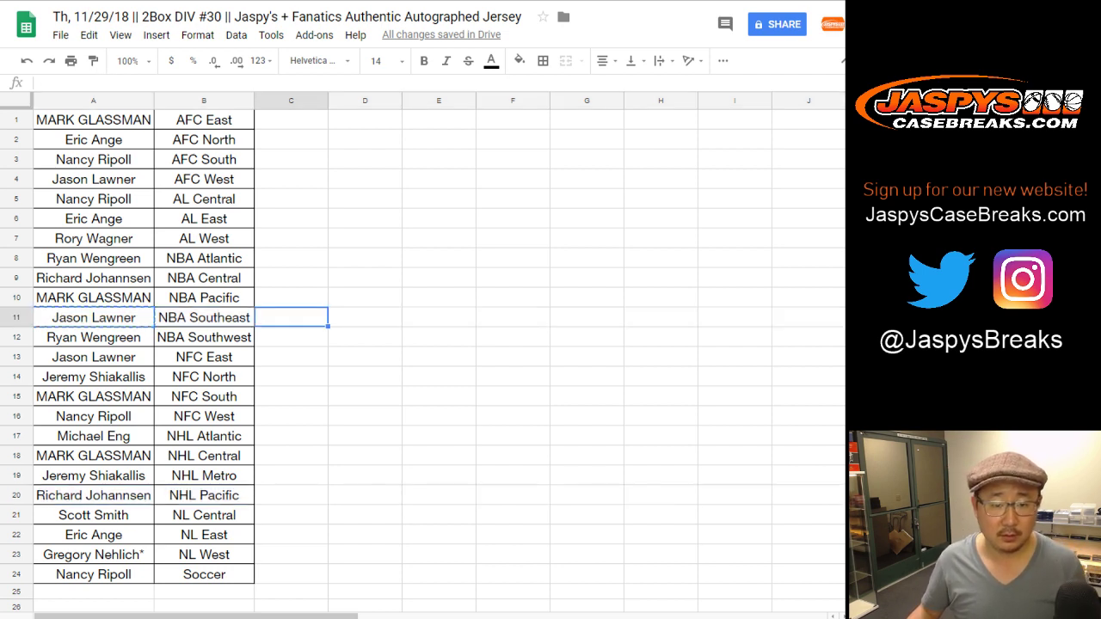
key(ctrl+v)
click(94, 496)
key(ctrl+x)
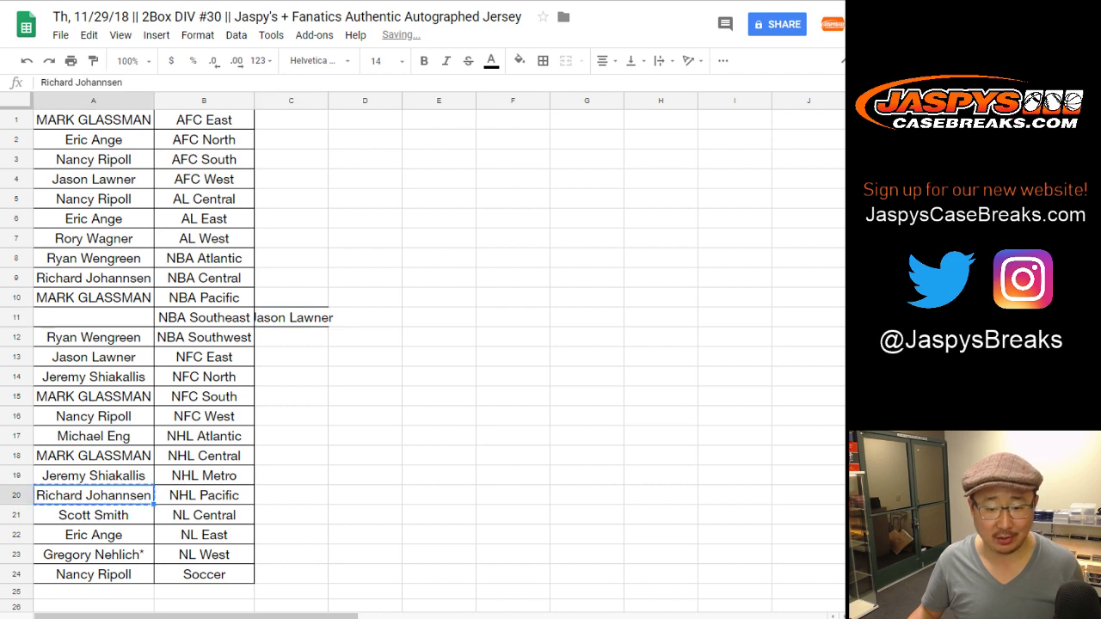
click(291, 495)
key(ctrl+v)
double_click(327, 101)
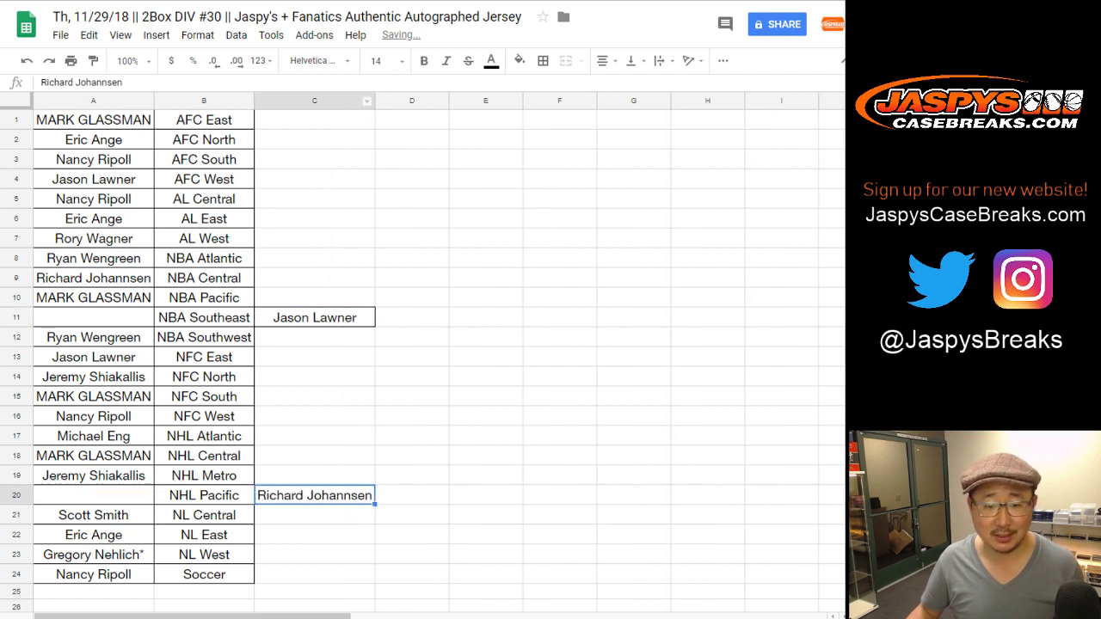
- Move the name in C20 to A11 and append "-T" to the NBA Southeast division
key(ctrl+x)
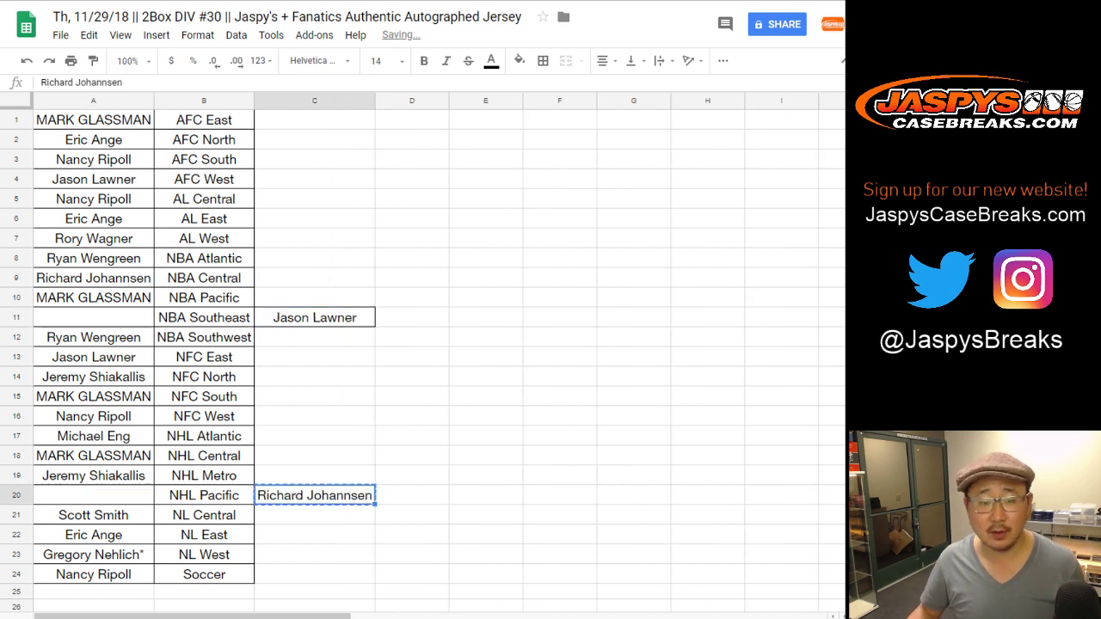
click(94, 318)
key(ctrl+v)
double_click(204, 317)
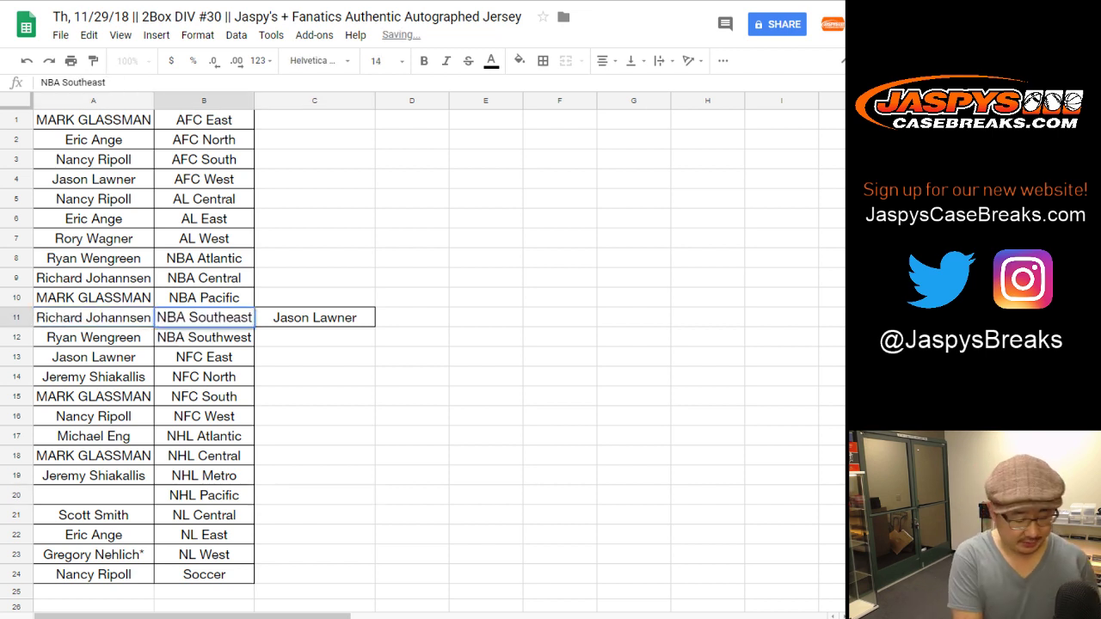
key(Return)
text(-T)
key(Tab)
- Move the name in C11 to cell A20 beside NHL Pacific
key(ctrl+x)
key(Down)
key(Down)
key(Down)
key(Down)
key(Down)
key(Down)
key(Down)
key(Down)
key(Down)
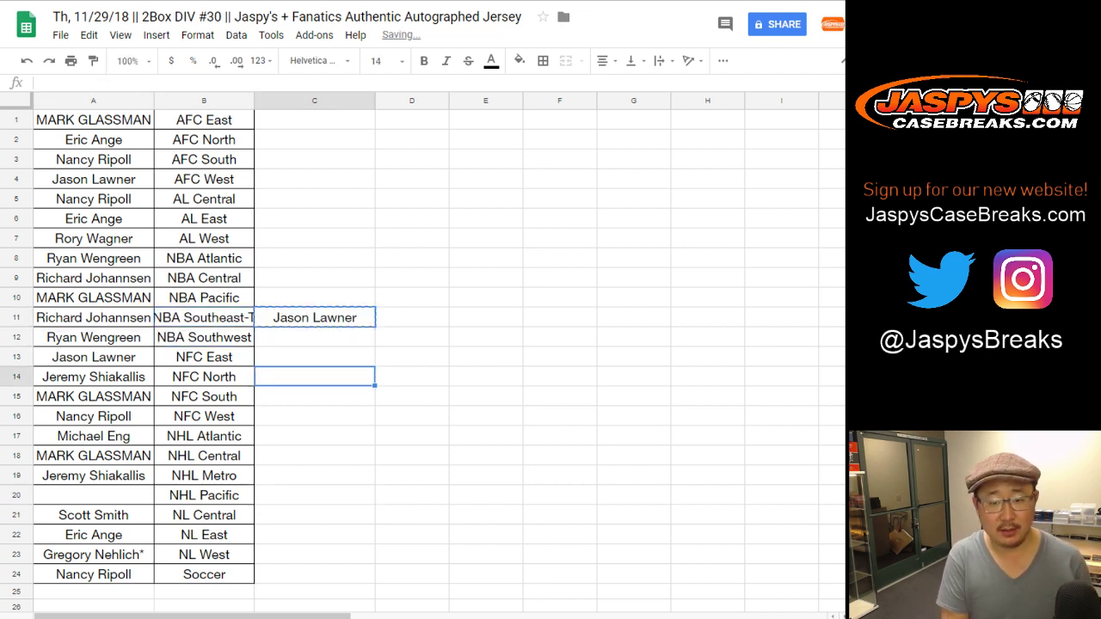
key(Left)
key(Left)
key(ctrl+v)
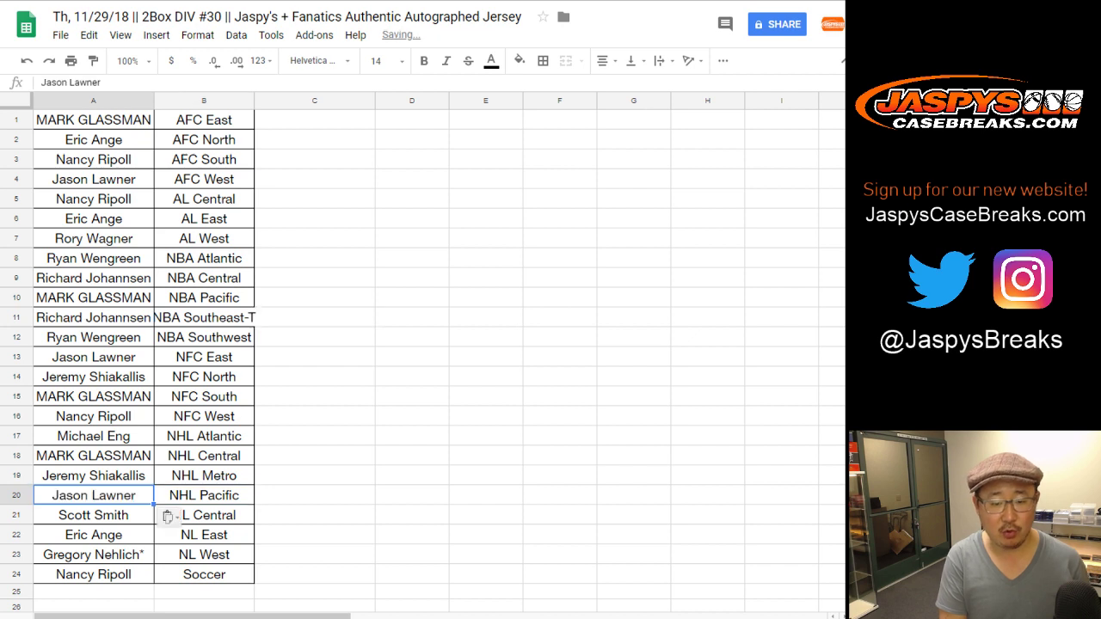
- Append "-T" to the NHL Pacific division and fit column B to its contents
key(Right)
key(Return)
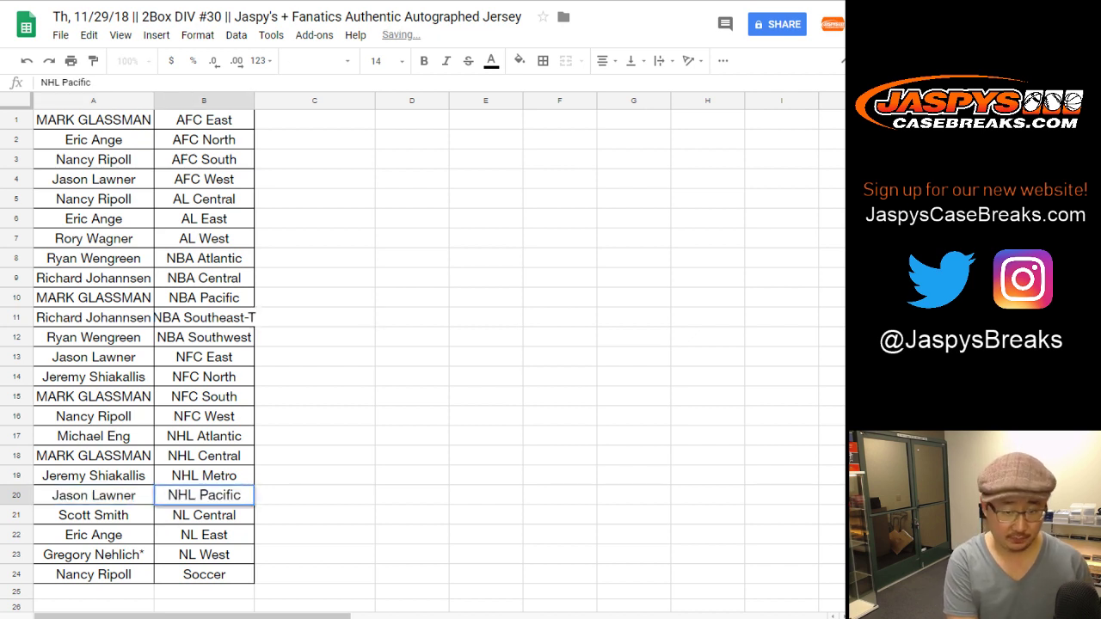
text(-T)
key(Return)
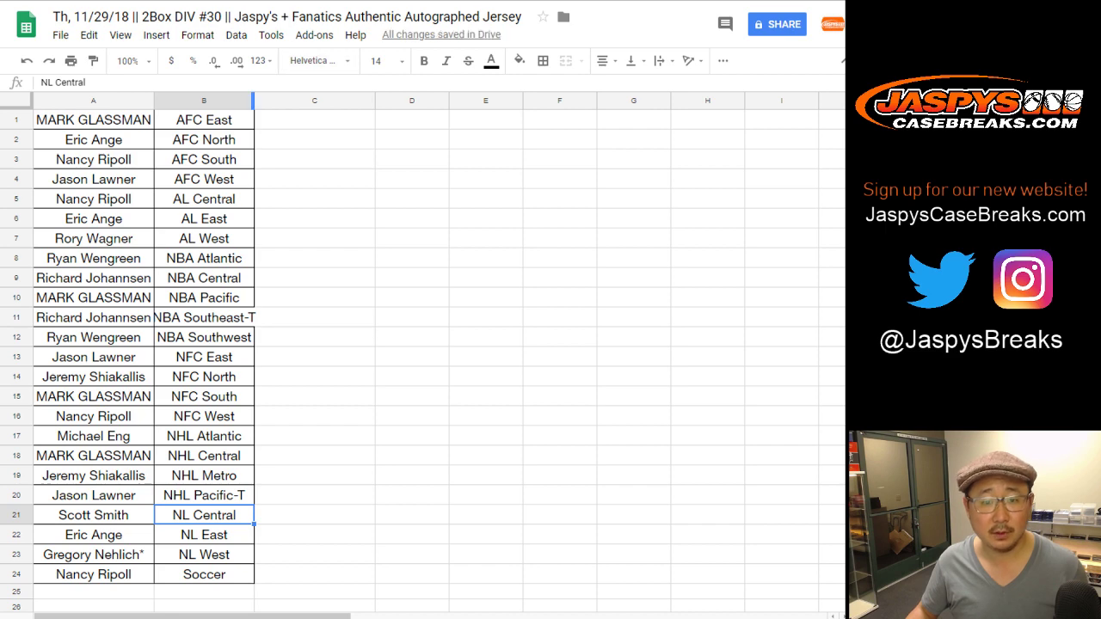
double_click(253, 101)
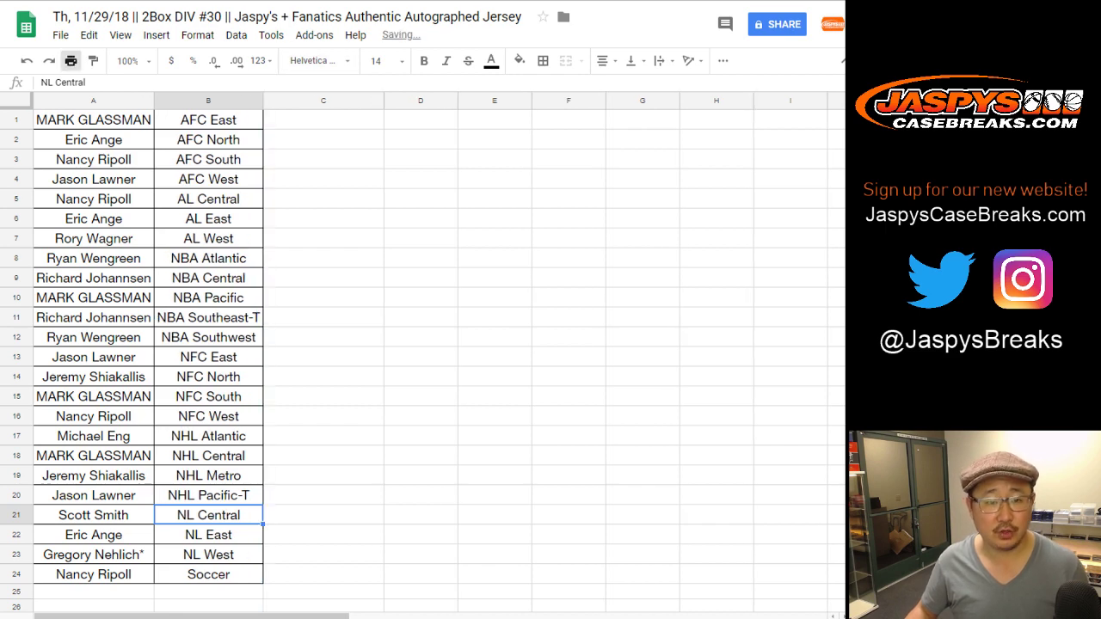
- Bring up the print preview of the current sheet on Letter paper in portrait, fit to width, continue to the printer dialog, and close it
click(71, 60)
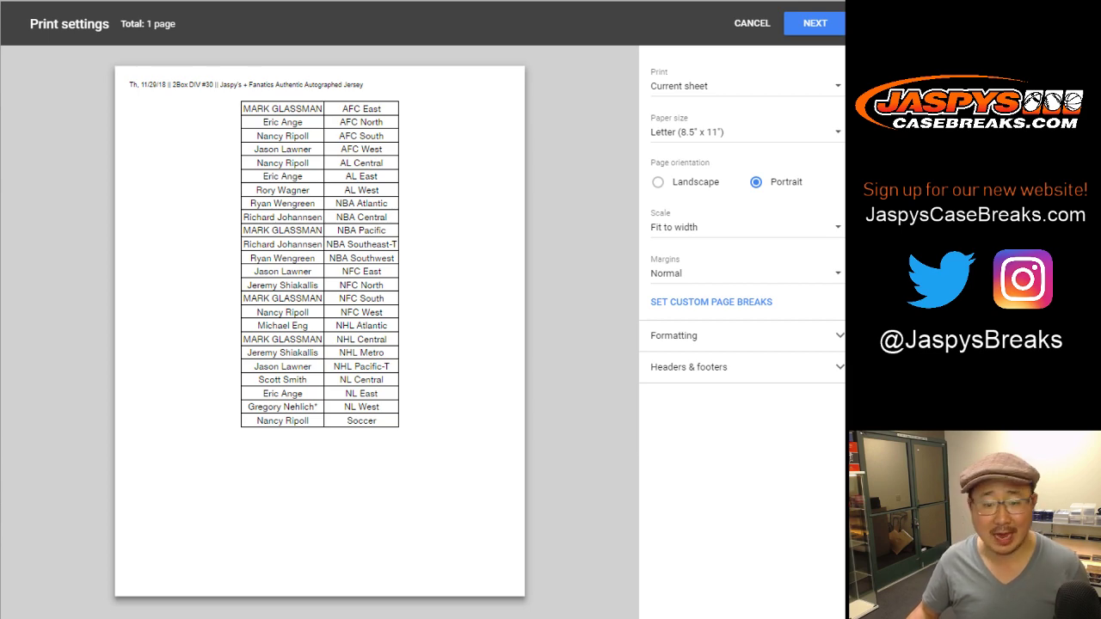
click(814, 23)
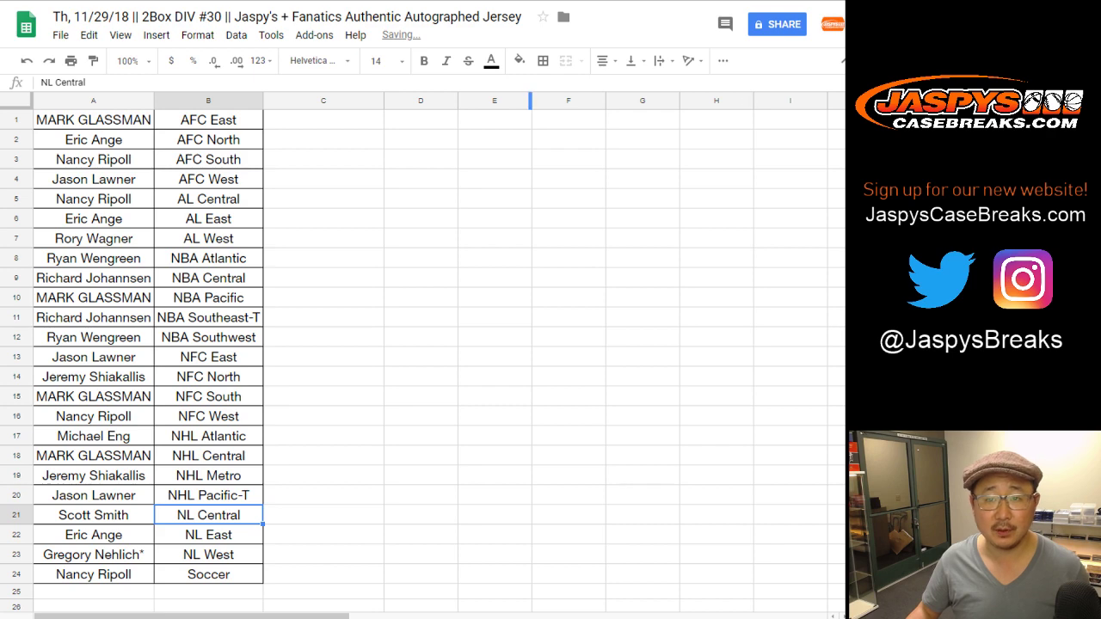
key(ctrl+p)
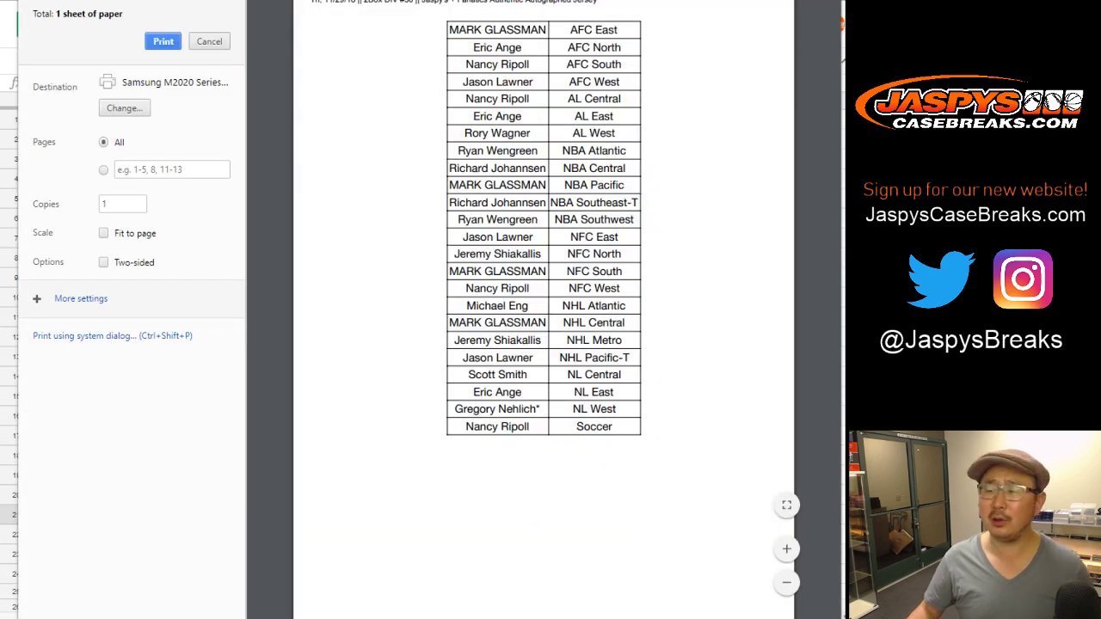
key(Escape)
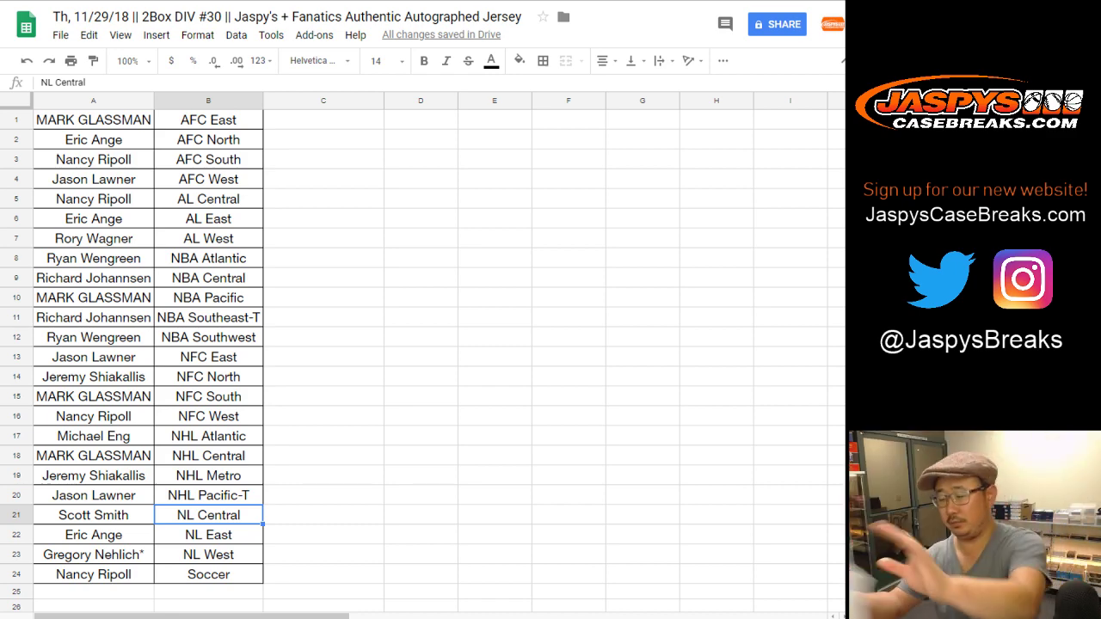
- Switch back to the RANDOM.ORG results for the six-number list
key(ctrl+Tab)
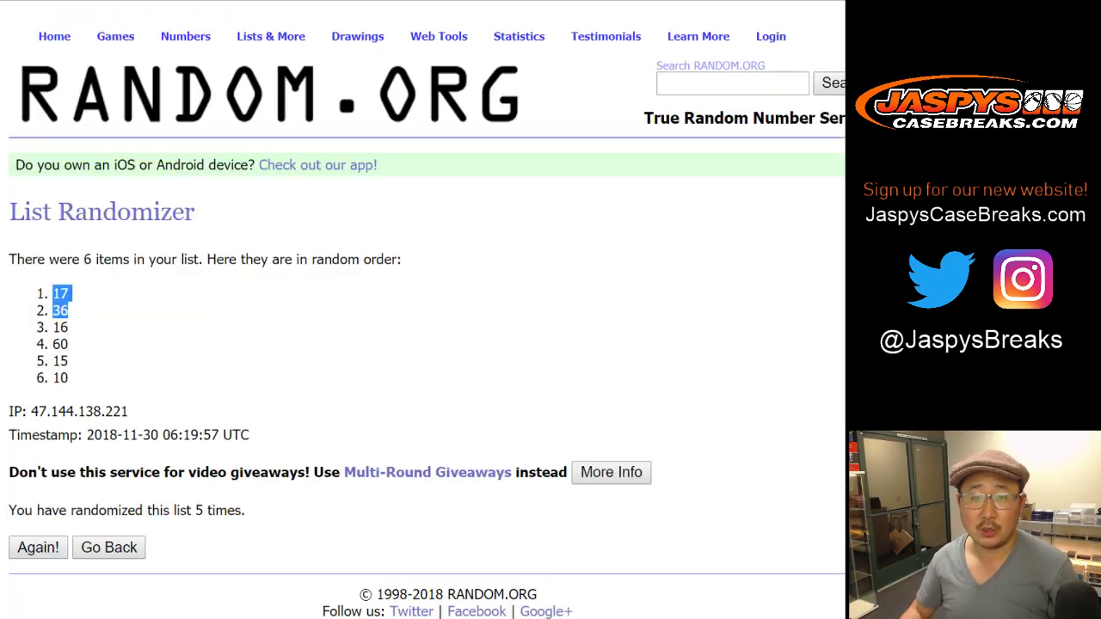